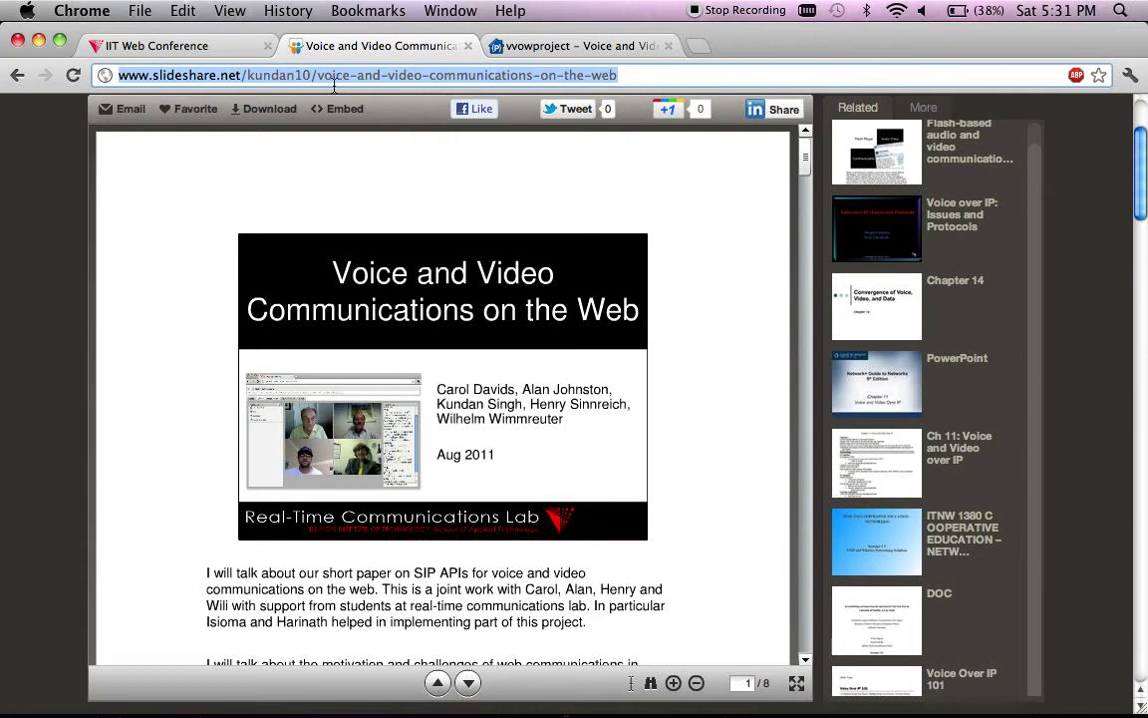
Switch from the SlideShare slides to the IIT Web Conference browser tab.
{"action": "left_click", "coordinate": [167, 50]}
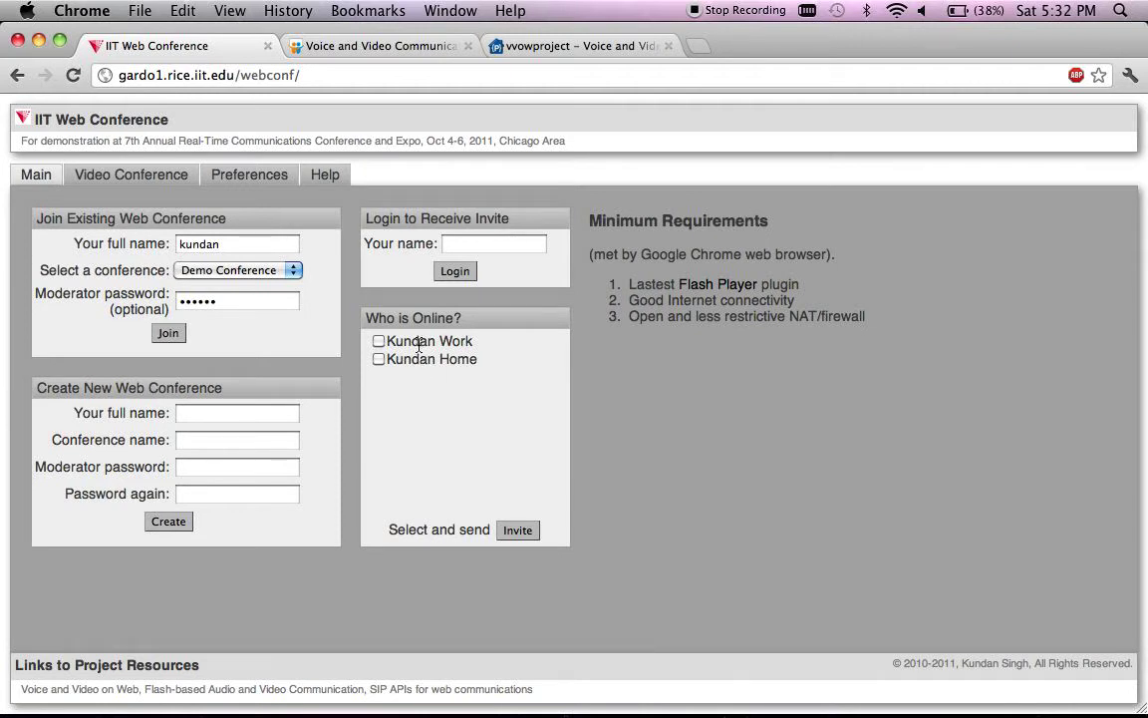
{"action": "double_click", "coordinate": [197, 244]}
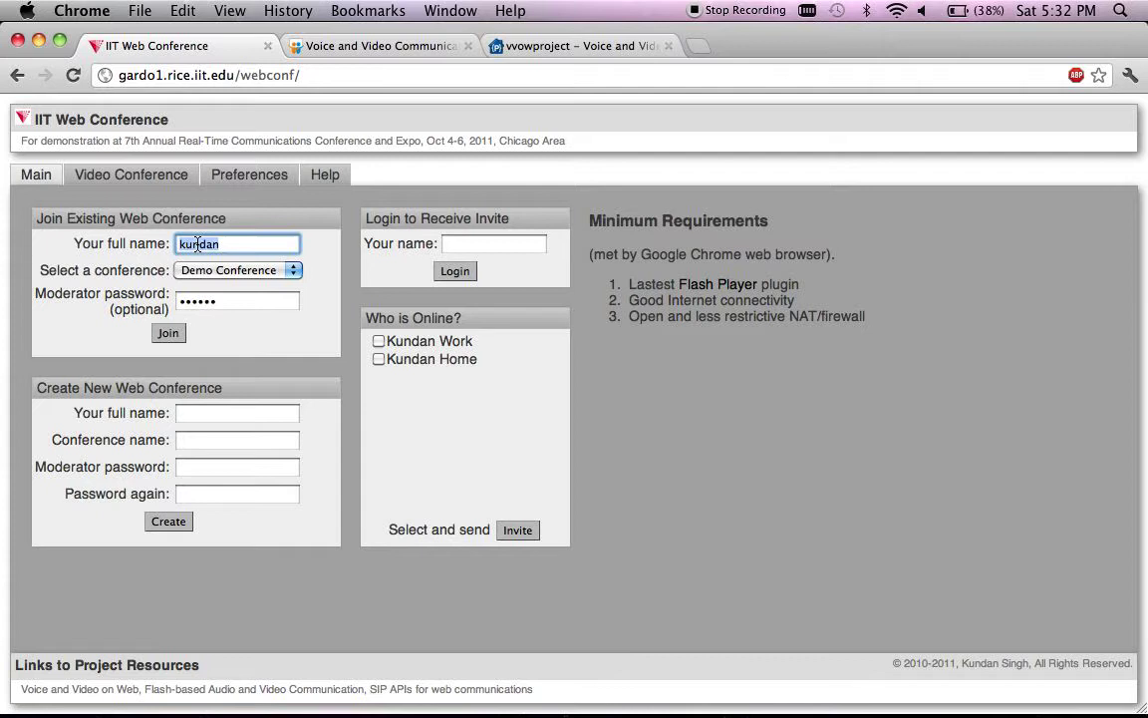
{"action": "left_click", "coordinate": [213, 271]}
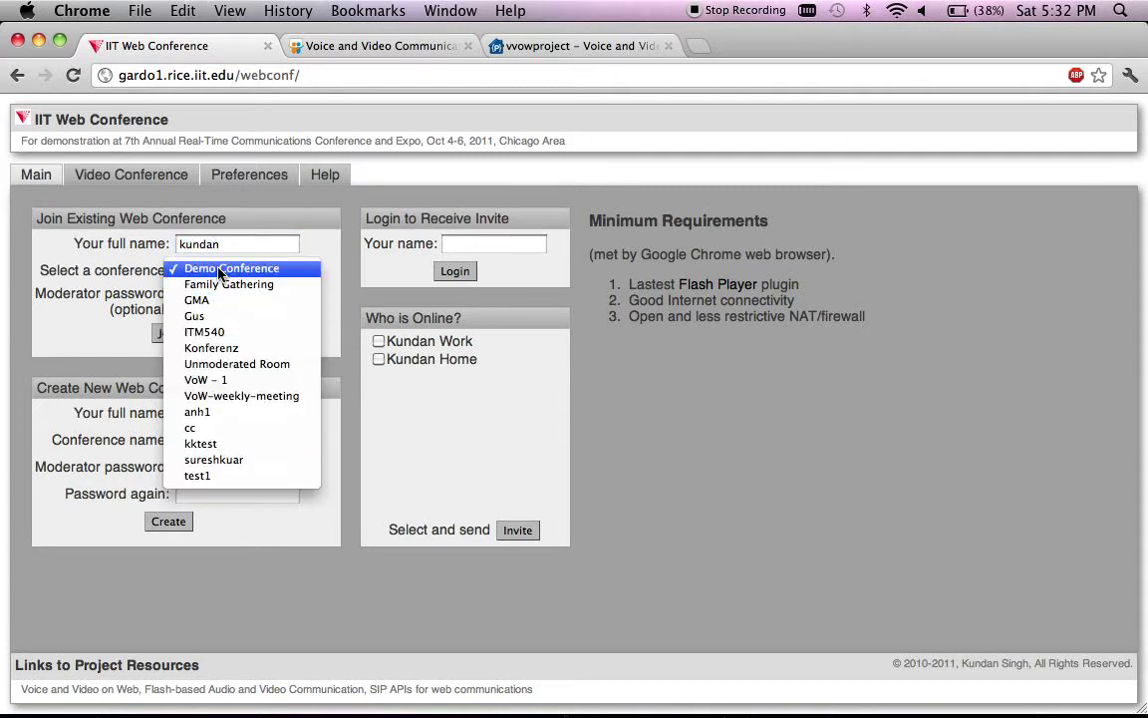
{"action": "left_click", "coordinate": [349, 304]}
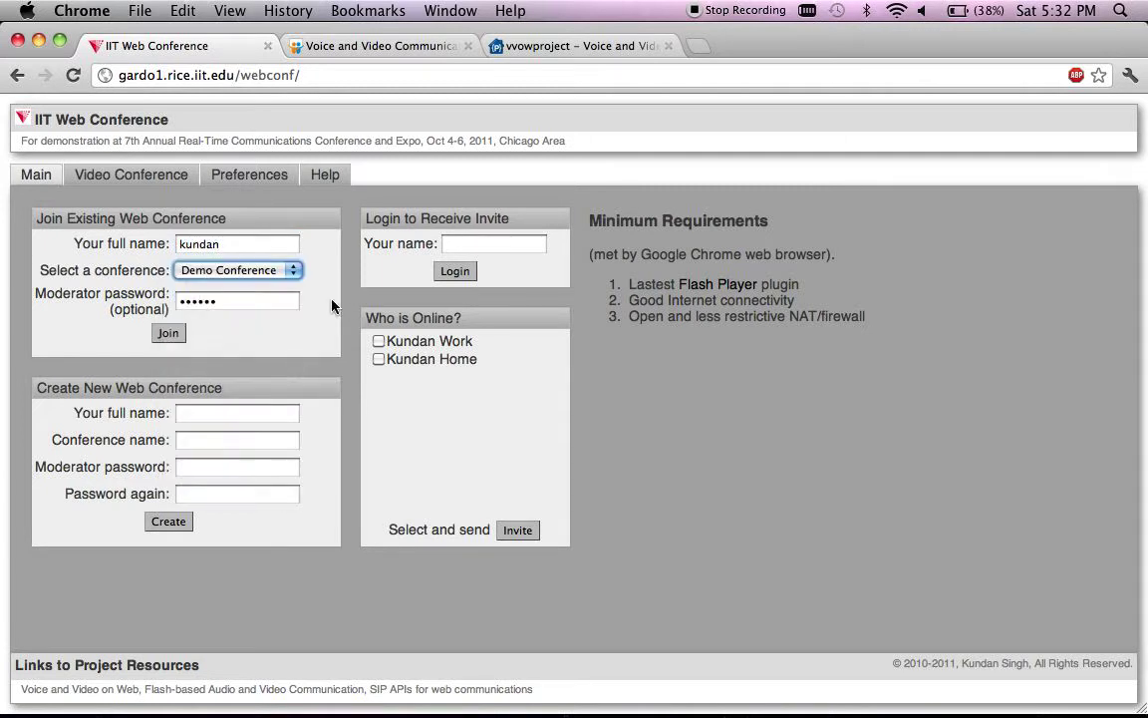
{"action": "double_click", "coordinate": [184, 304]}
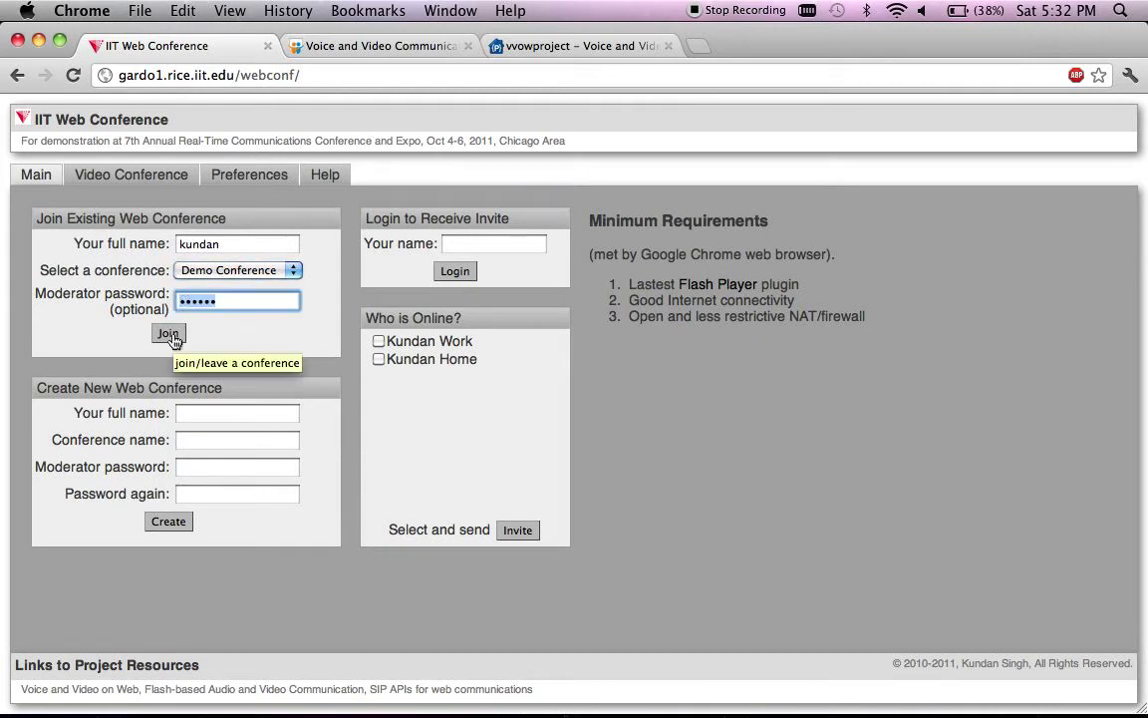
Join the Demo Conference as moderator and allow Flash camera and microphone access.
{"action": "left_click", "coordinate": [168, 334]}
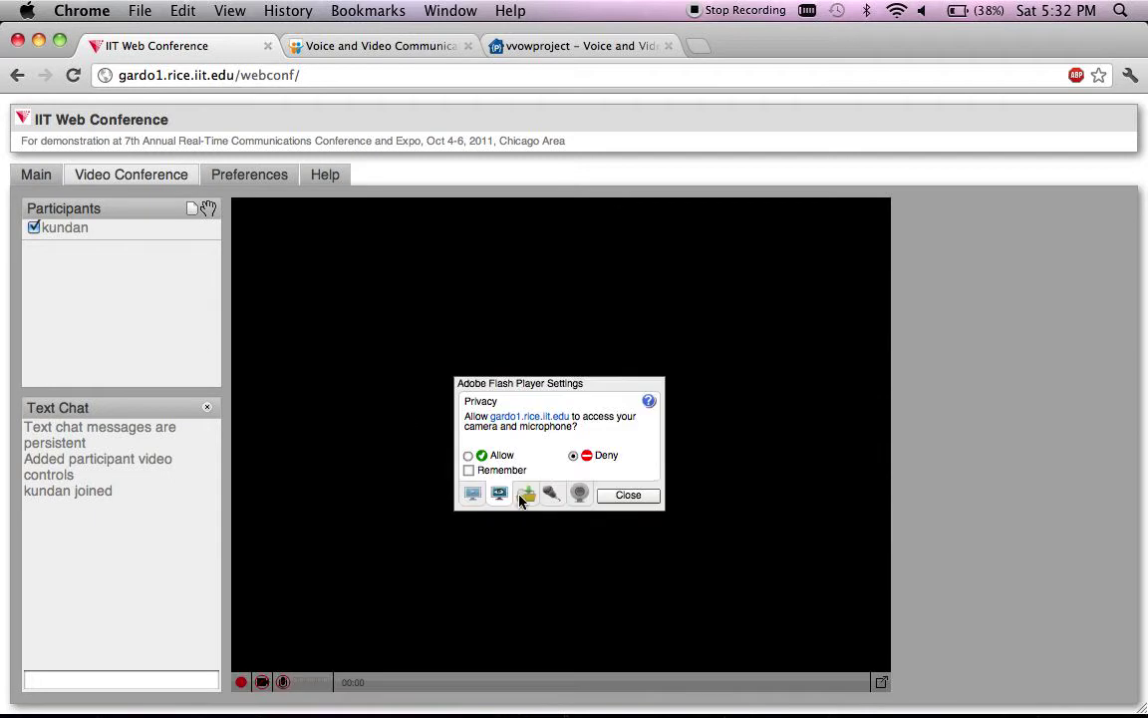
{"action": "left_click", "coordinate": [467, 455]}
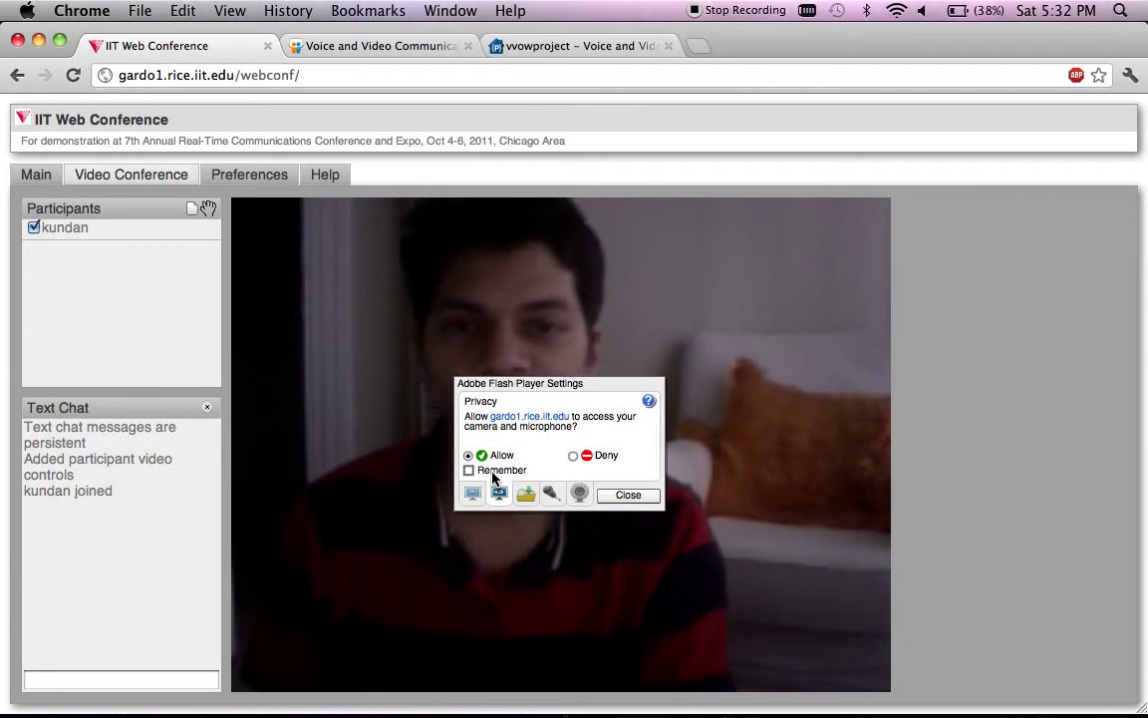
{"action": "left_click", "coordinate": [626, 495]}
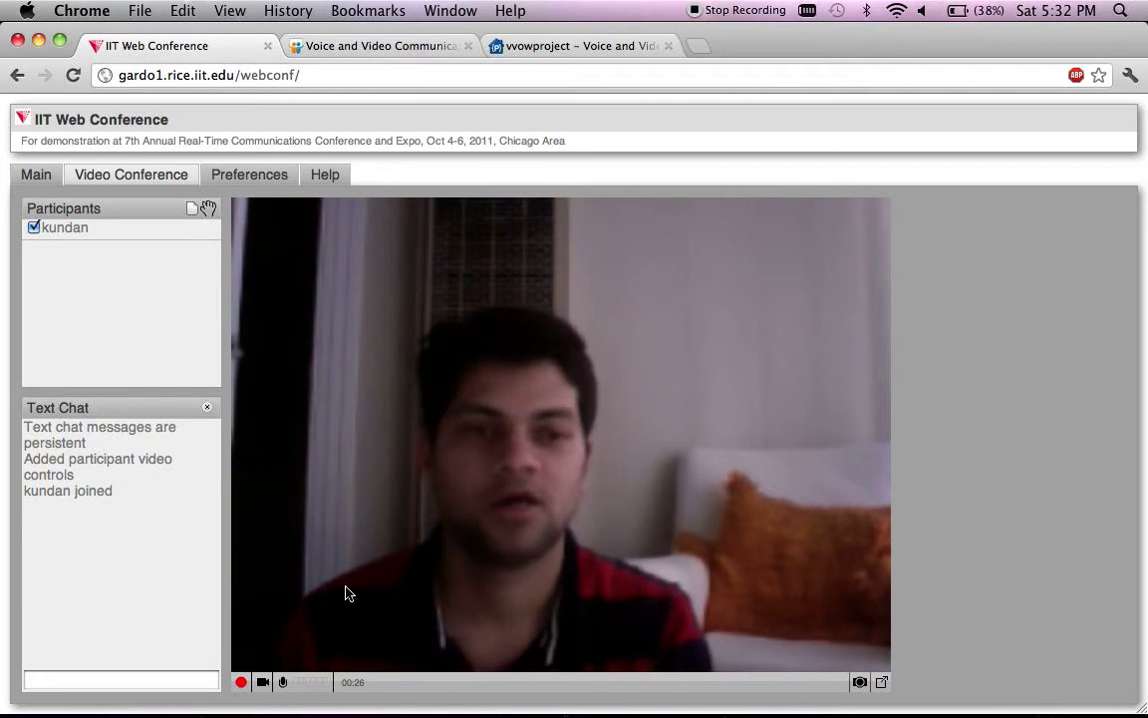
In Preferences, remember the camera permission, turn off 'Show header banner at top', and save.
{"action": "left_click", "coordinate": [250, 174]}
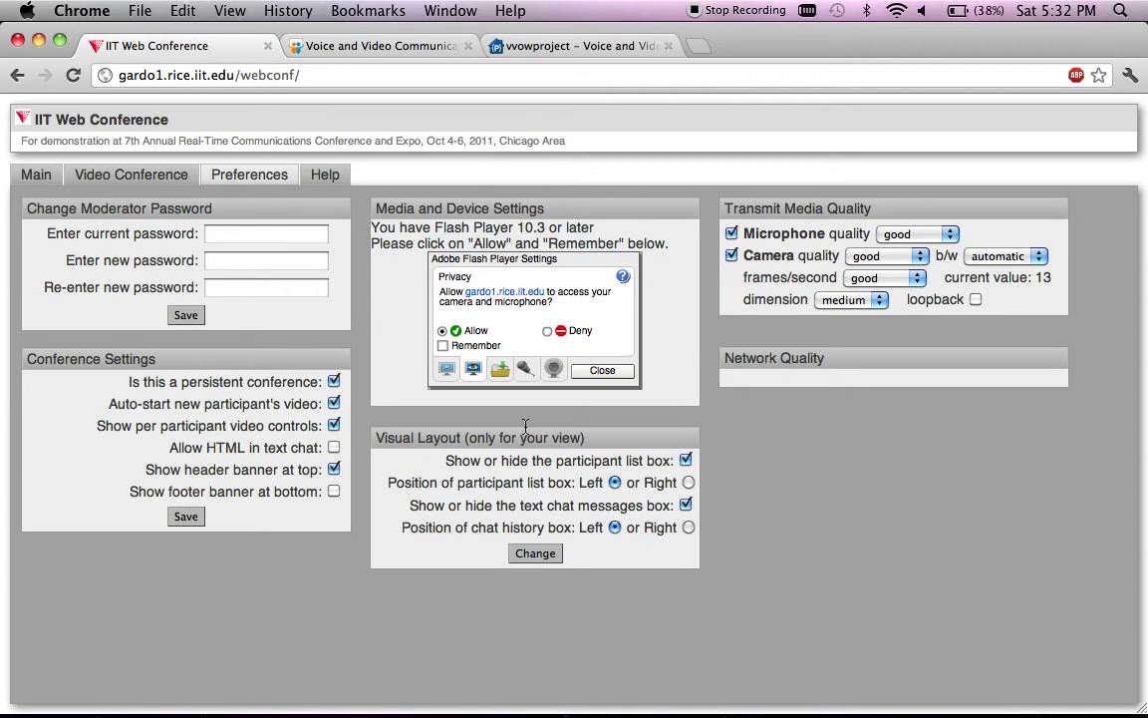
{"action": "left_click", "coordinate": [442, 345]}
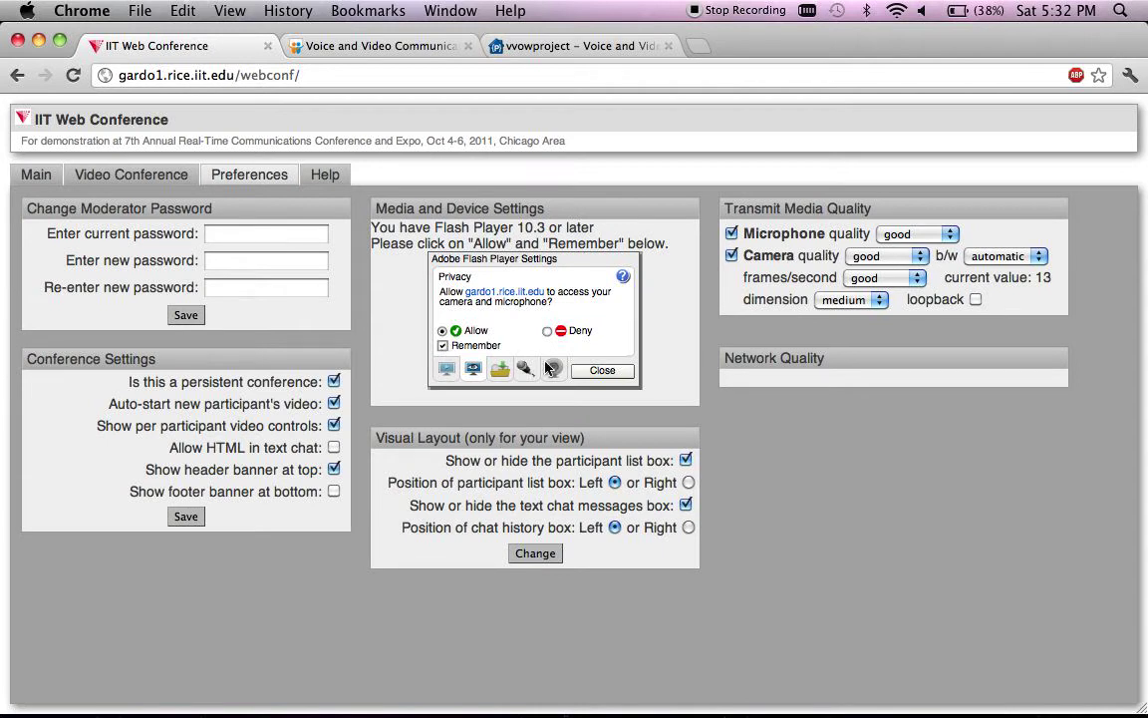
{"action": "left_click", "coordinate": [598, 370]}
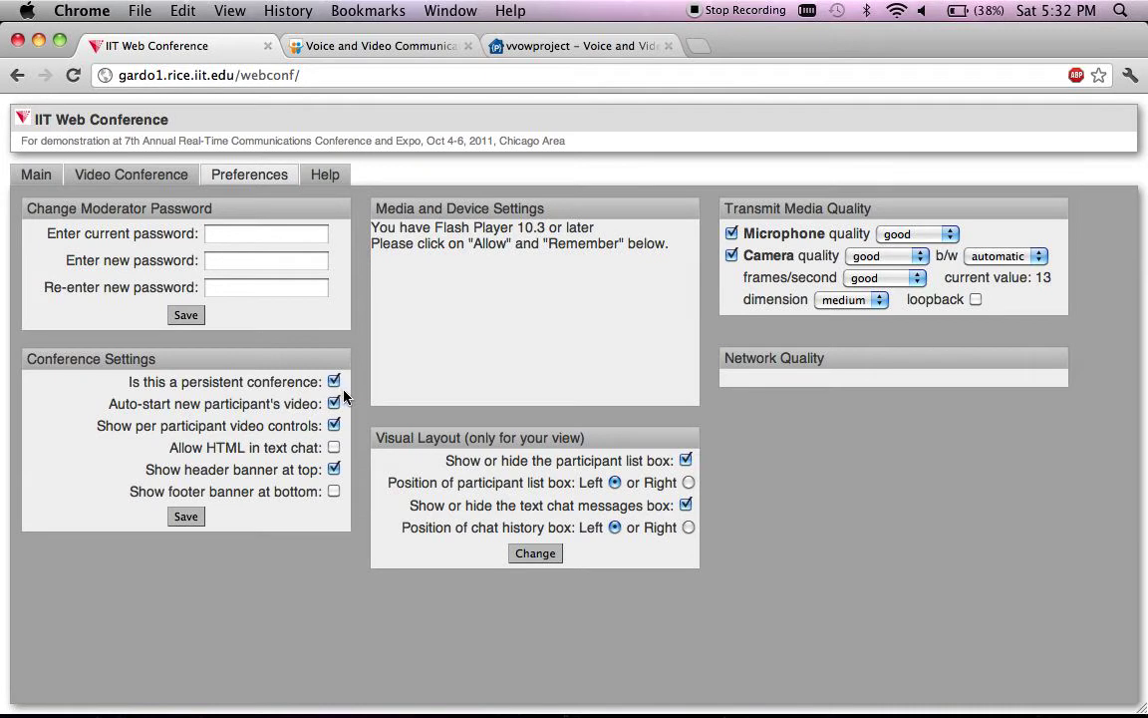
{"action": "left_click", "coordinate": [334, 469]}
{"action": "left_click", "coordinate": [187, 516]}
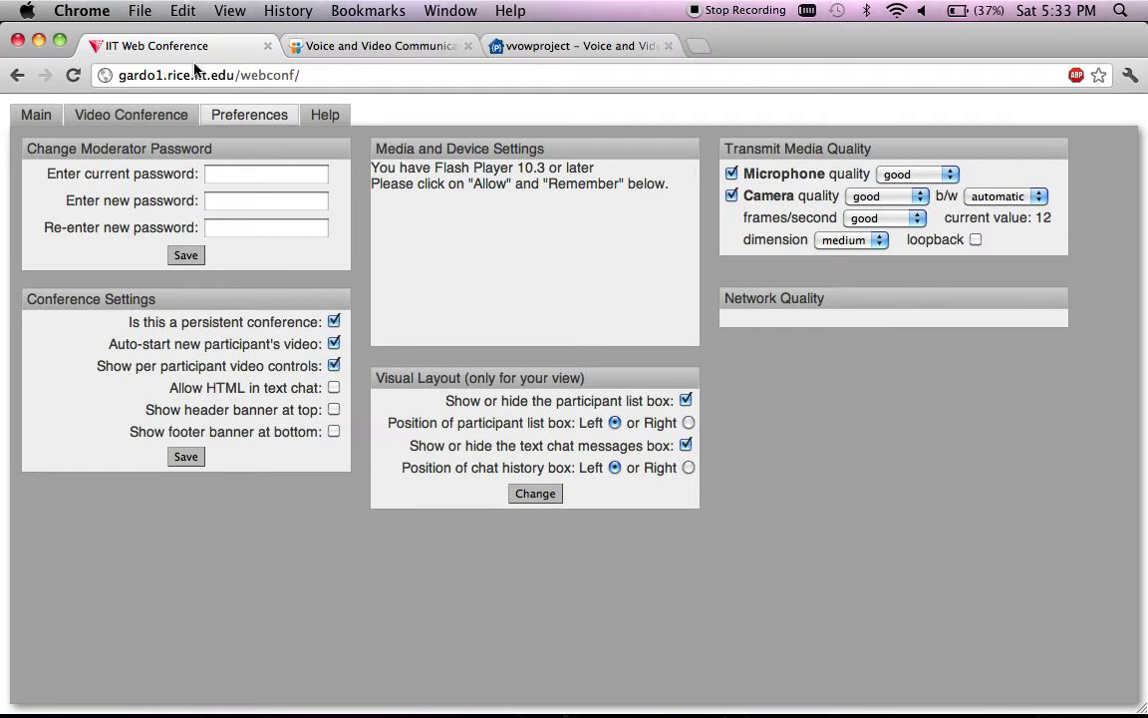
Return to the Video Conference view and shrink the browser window to see both live feeds.
{"action": "left_click", "coordinate": [140, 114]}
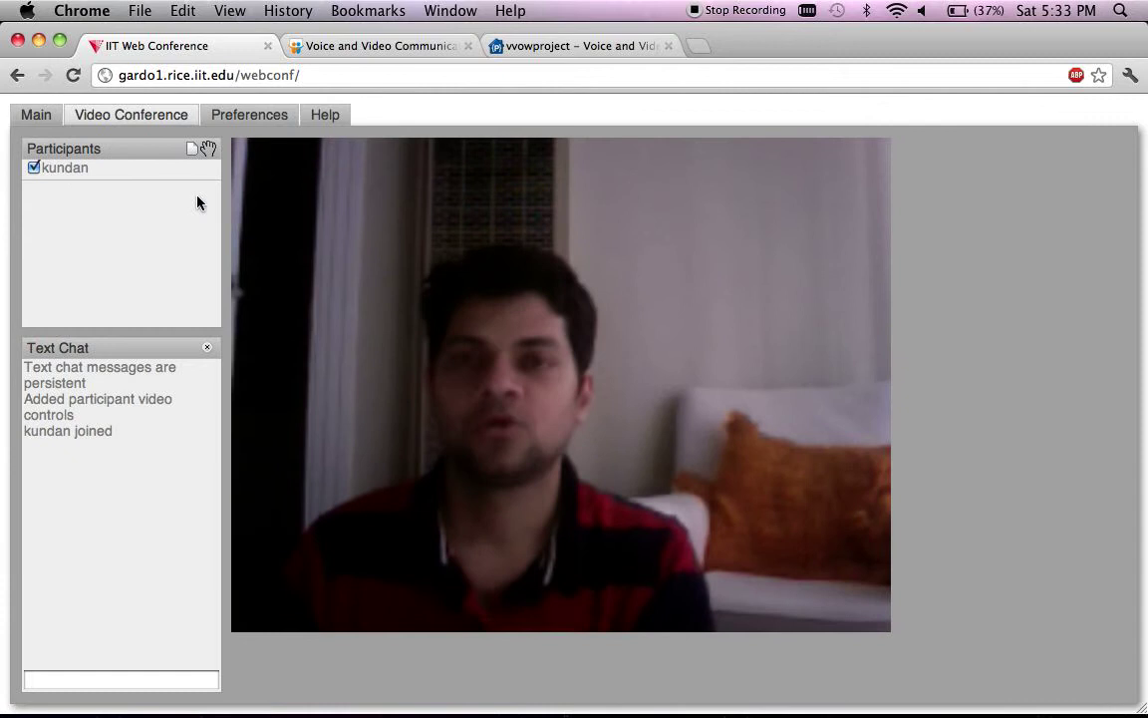
{"action": "mouse_move", "coordinate": [236, 221]}
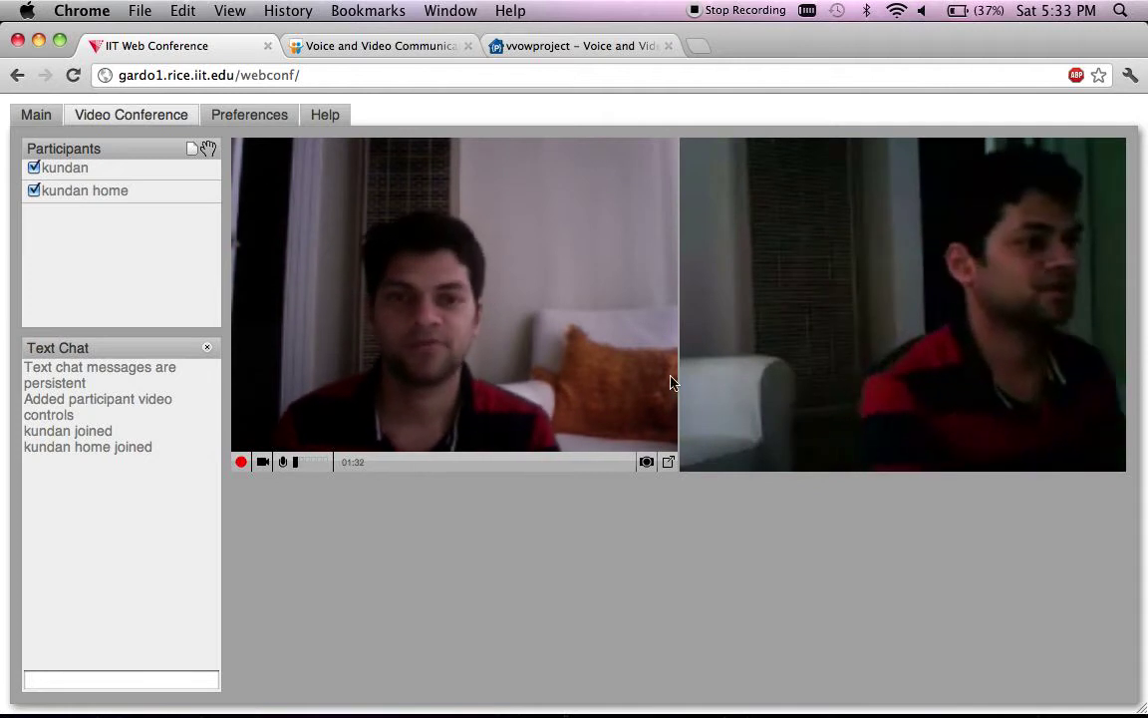
{"action": "mouse_move", "coordinate": [917, 457]}
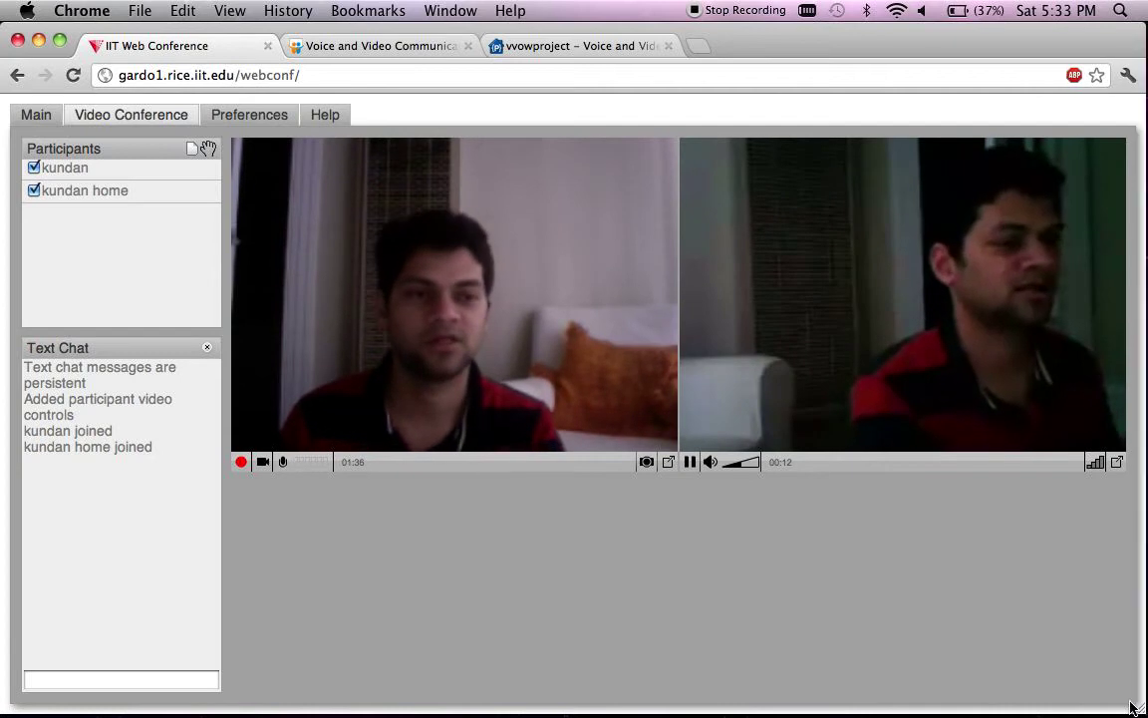
{"action": "mouse_move", "coordinate": [1143, 710]}
{"action": "left_mouse_down"}
{"action": "mouse_move", "coordinate": [1068, 687]}
{"action": "mouse_move", "coordinate": [859, 710]}
{"action": "mouse_move", "coordinate": [1064, 693]}
{"action": "mouse_move", "coordinate": [1143, 706]}
{"action": "left_mouse_up"}
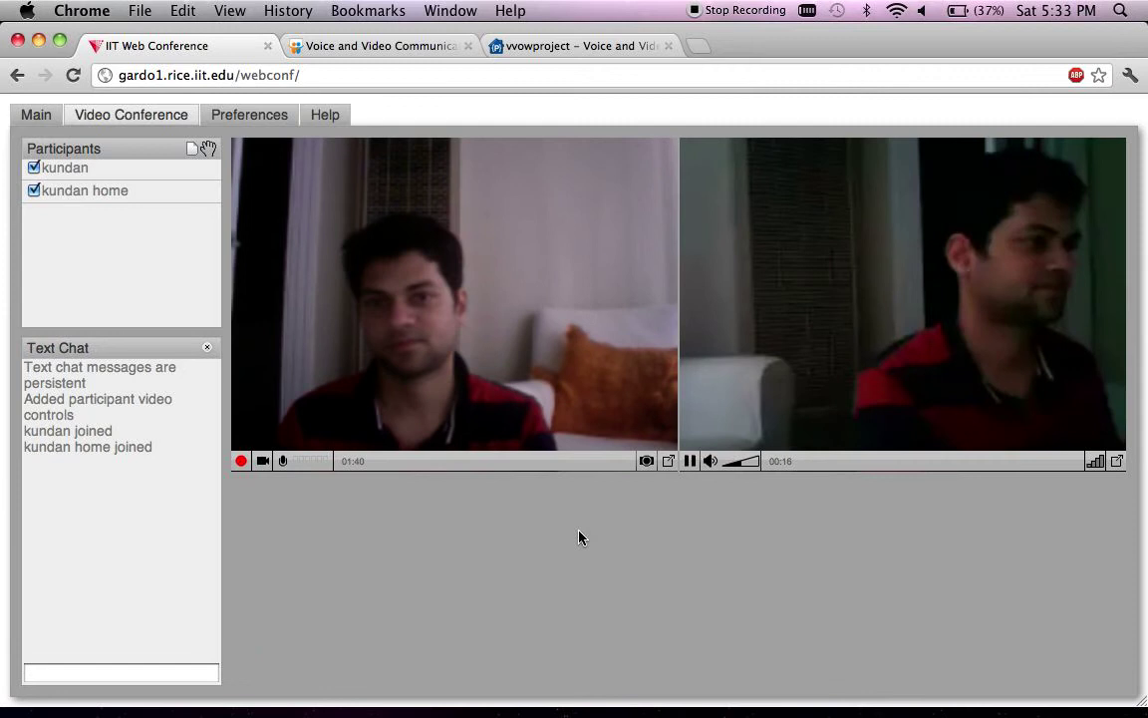
Log in under your name to receive invites, then invite the checked online user.
{"action": "left_click", "coordinate": [42, 118]}
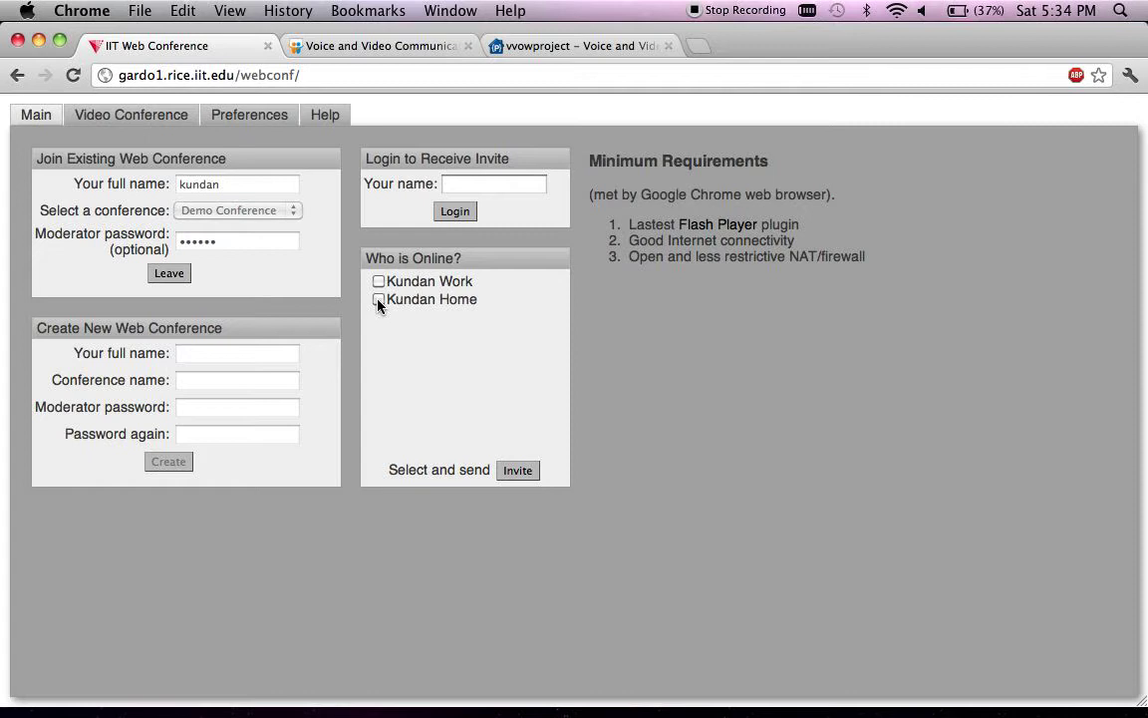
{"action": "left_click", "coordinate": [446, 185]}
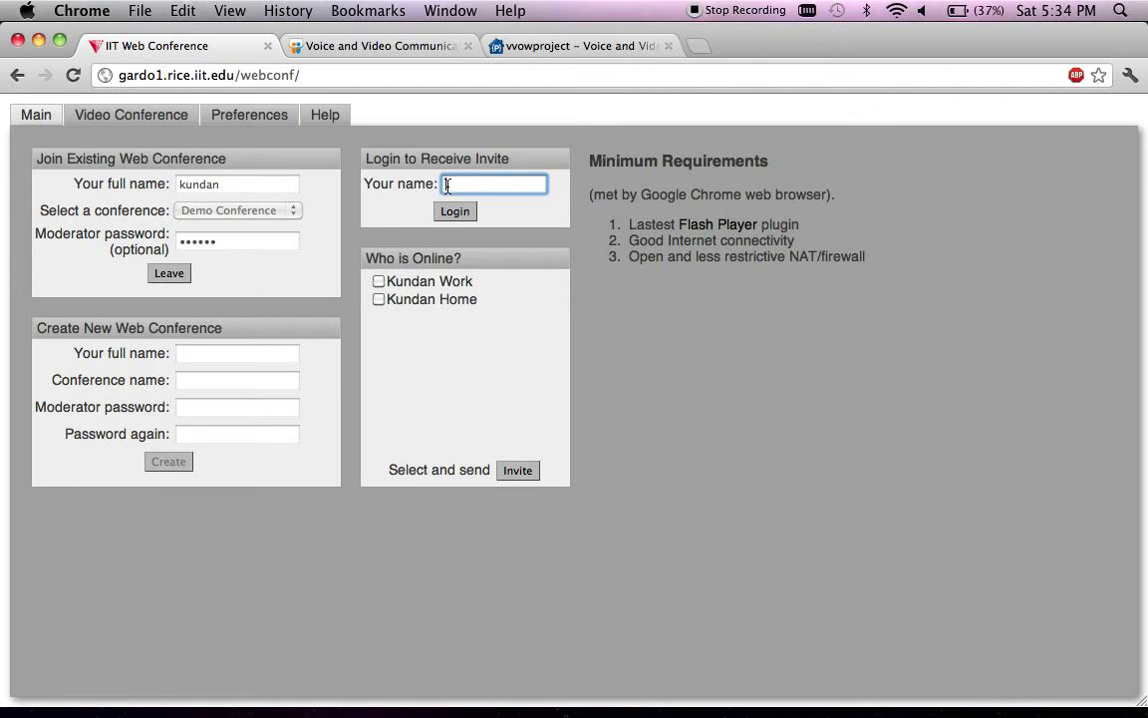
{"action": "type", "text": "kundan"}
{"action": "left_click", "coordinate": [455, 212]}
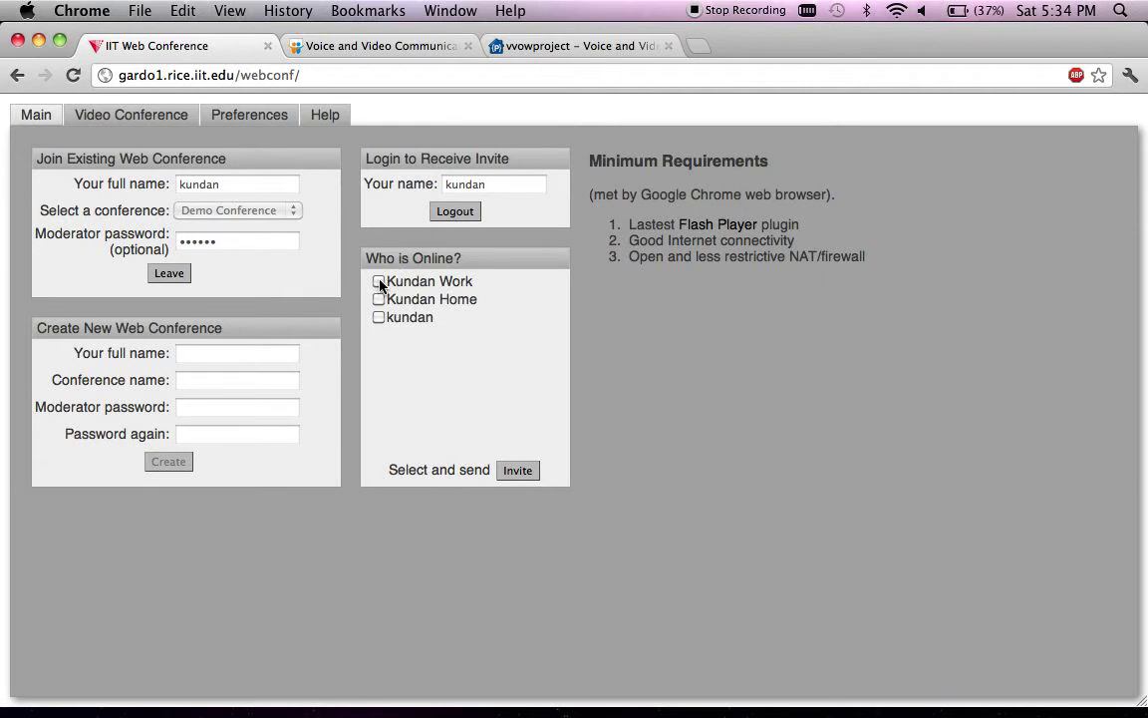
{"action": "left_click", "coordinate": [518, 470]}
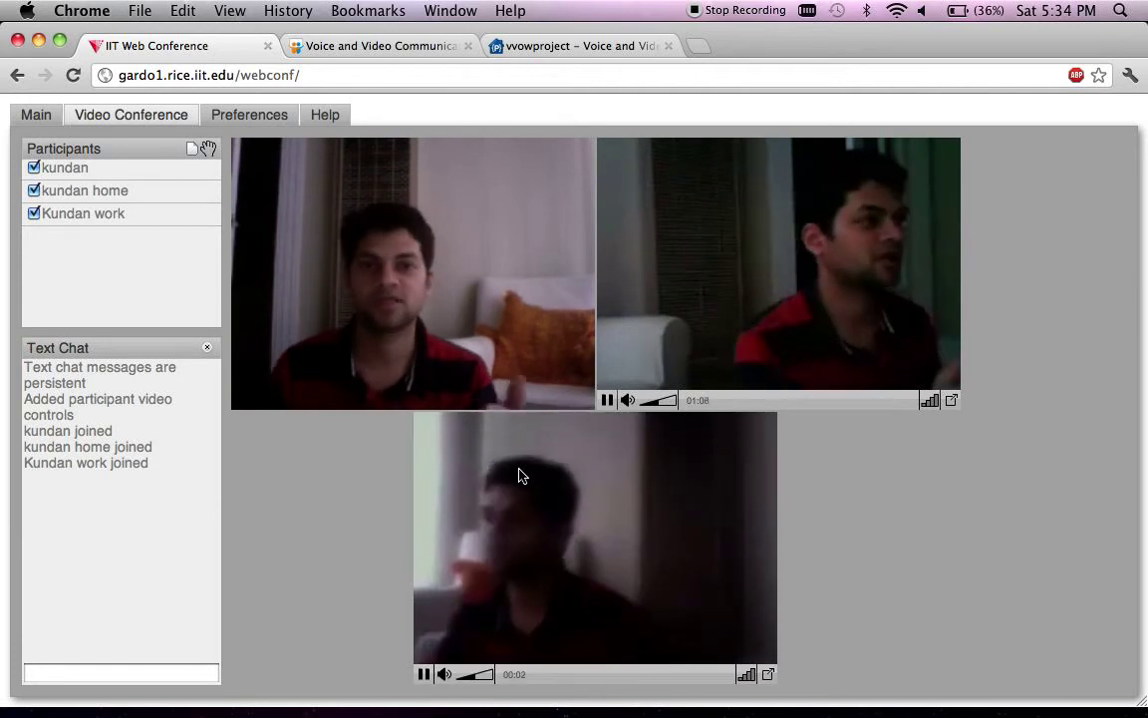
{"action": "mouse_move", "coordinate": [353, 384]}
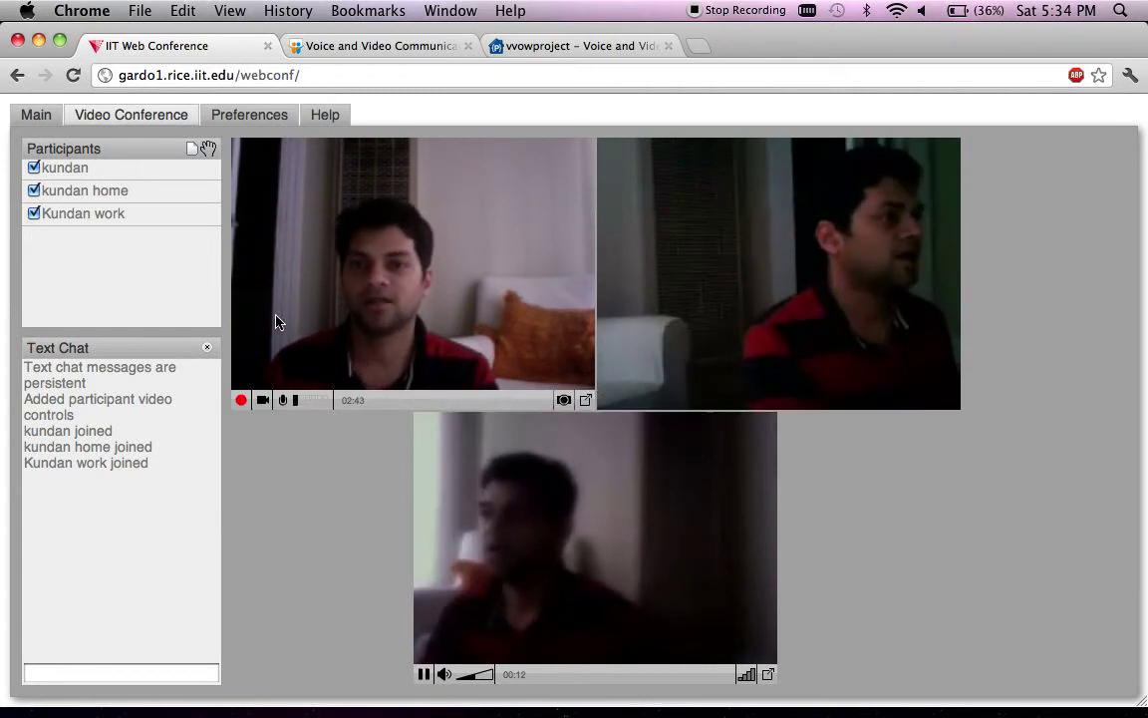
{"action": "mouse_move", "coordinate": [703, 410]}
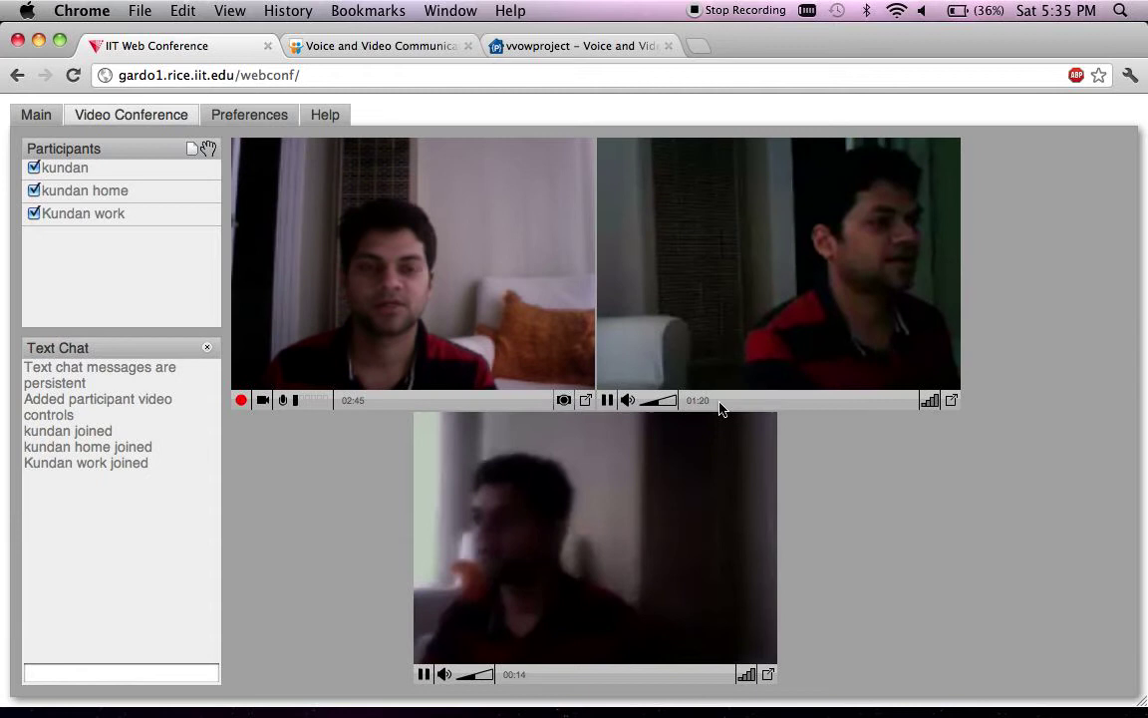
{"action": "left_click", "coordinate": [102, 673]}
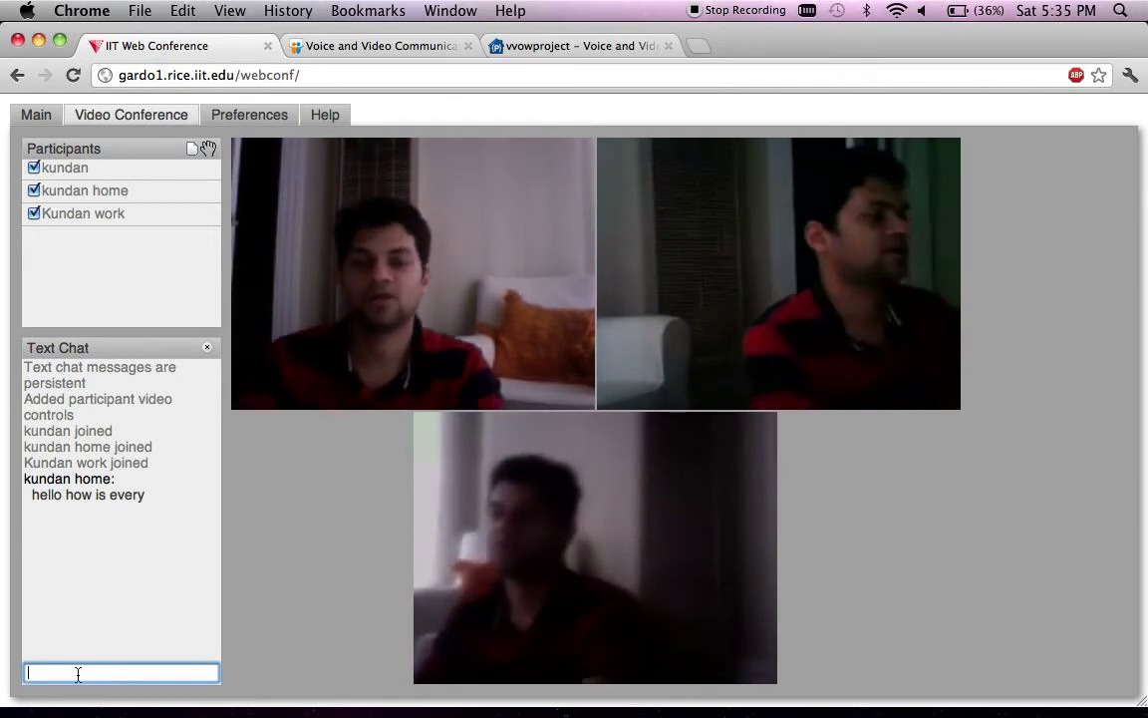
Send 'i am good thanks' as a reply in the text chat.
{"action": "type", "text": "i am go"}
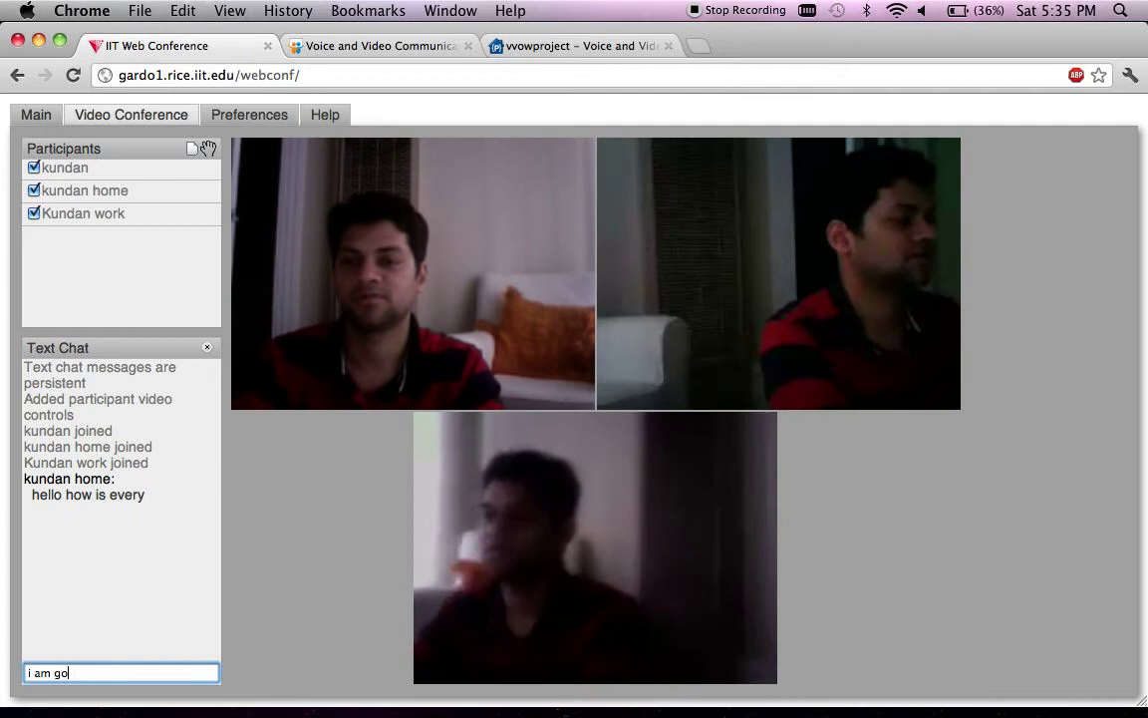
{"action": "type", "text": "od t"}
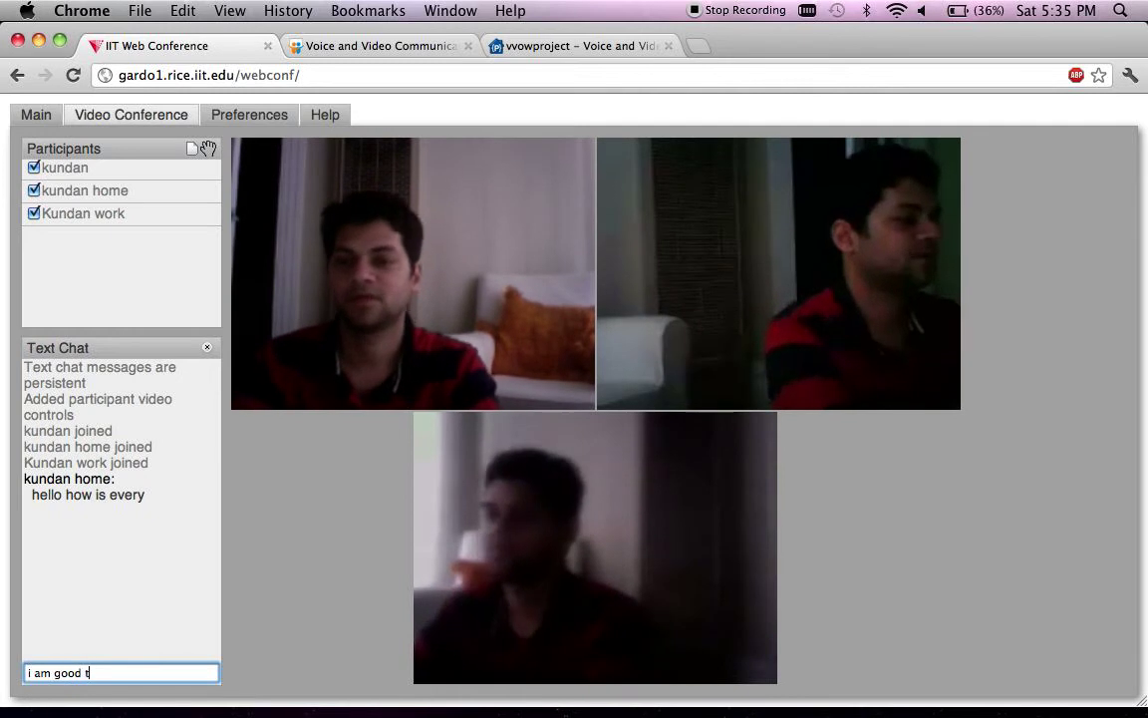
{"action": "type", "text": "hanks"}
{"action": "key", "text": "Return"}
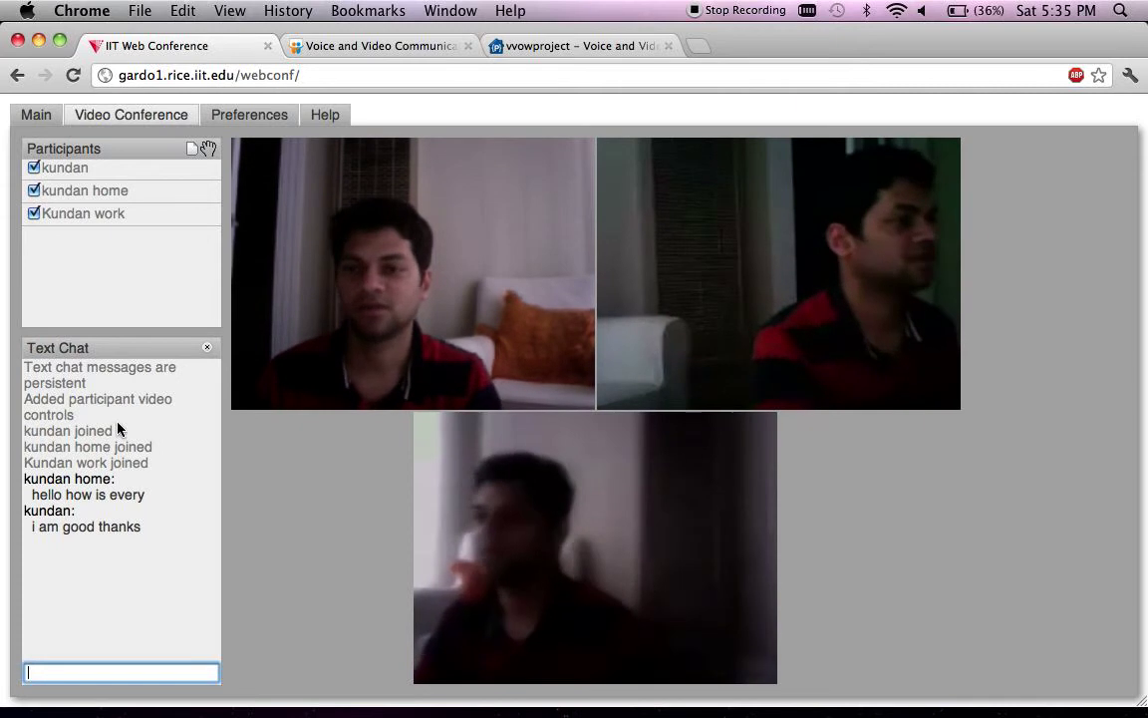
Review participants' network quality in Preferences and keep camera quality at good.
{"action": "left_click", "coordinate": [230, 117]}
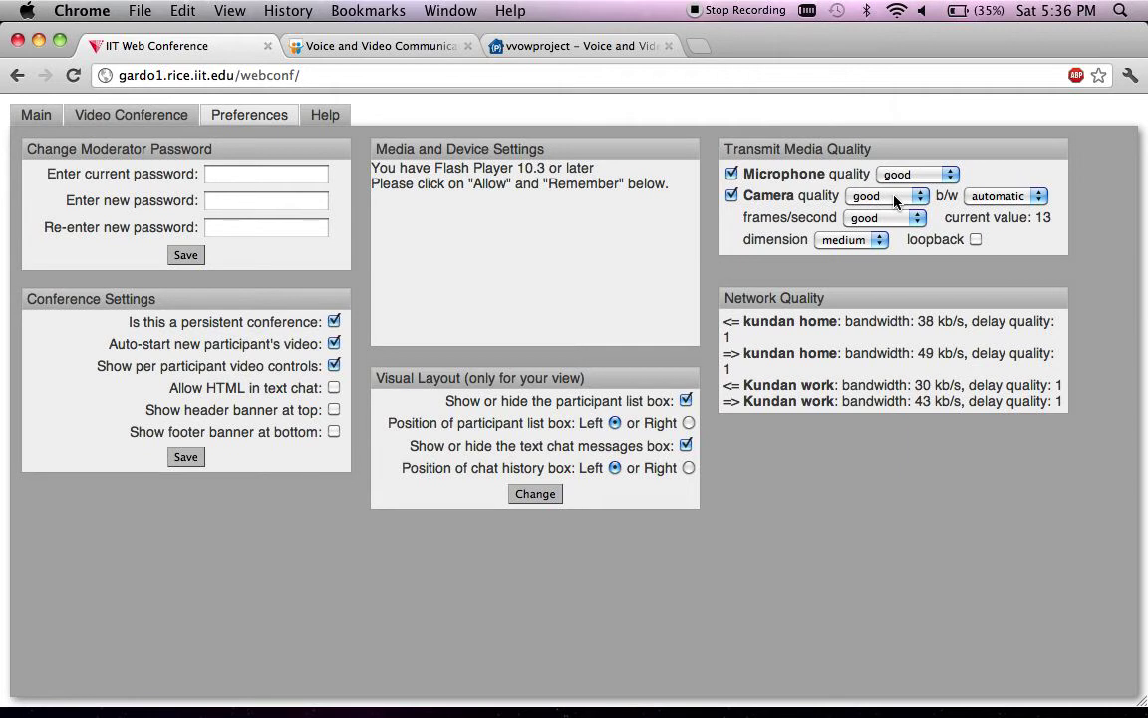
{"action": "left_click", "coordinate": [894, 201]}
{"action": "left_click", "coordinate": [820, 228]}
Browse the Frequently Asked Questions on the Help page.
{"action": "left_click", "coordinate": [325, 117]}
{"action": "scroll", "coordinate": [322, 271], "scroll_direction": "down", "scroll_amount": 10}
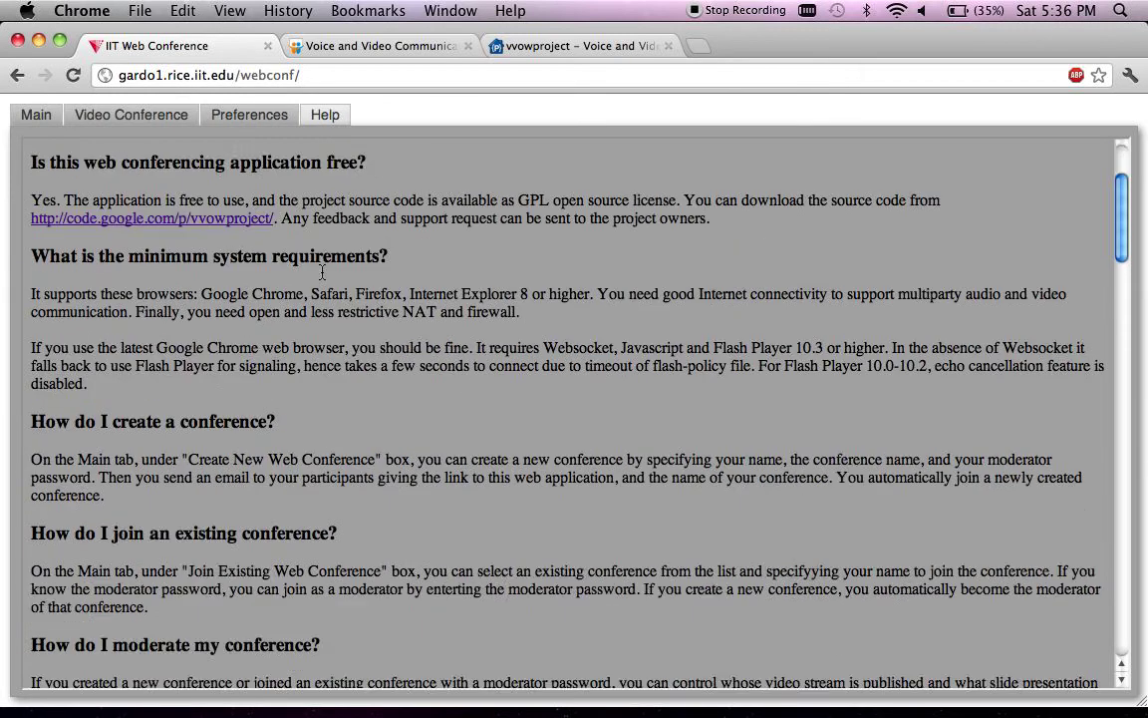
{"action": "scroll", "coordinate": [322, 271], "scroll_direction": "down", "scroll_amount": 15}
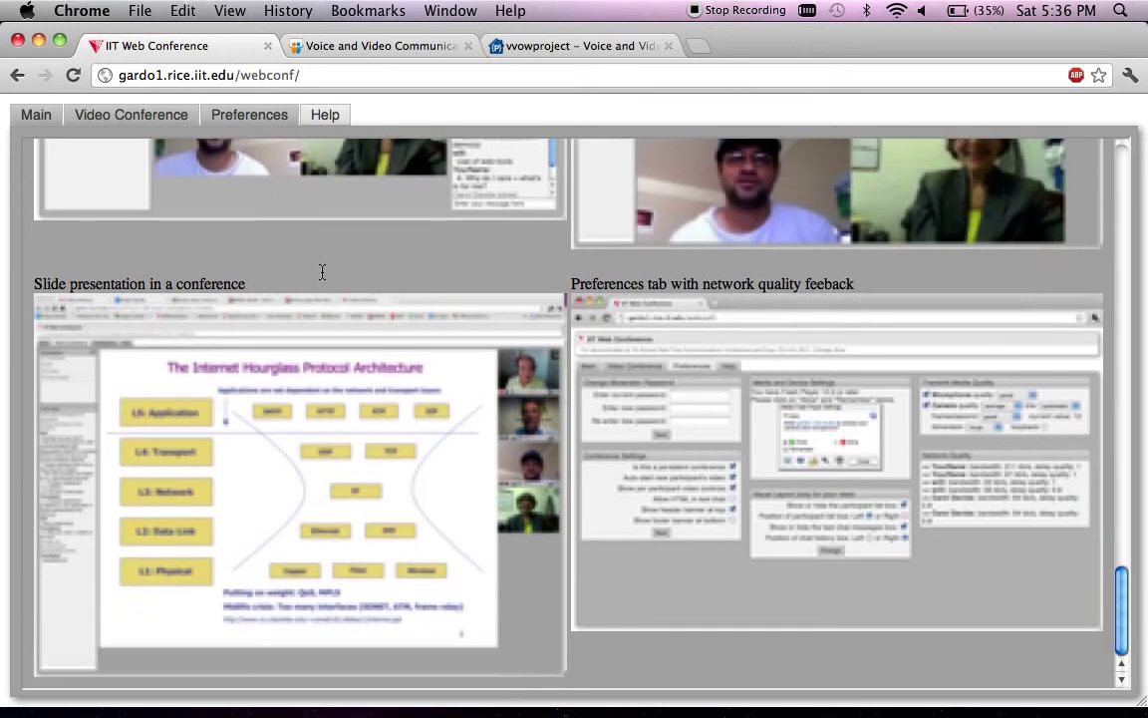
{"action": "scroll", "coordinate": [322, 274], "scroll_direction": "up", "scroll_amount": 8}
{"action": "scroll", "coordinate": [322, 273], "scroll_direction": "up", "scroll_amount": 15}
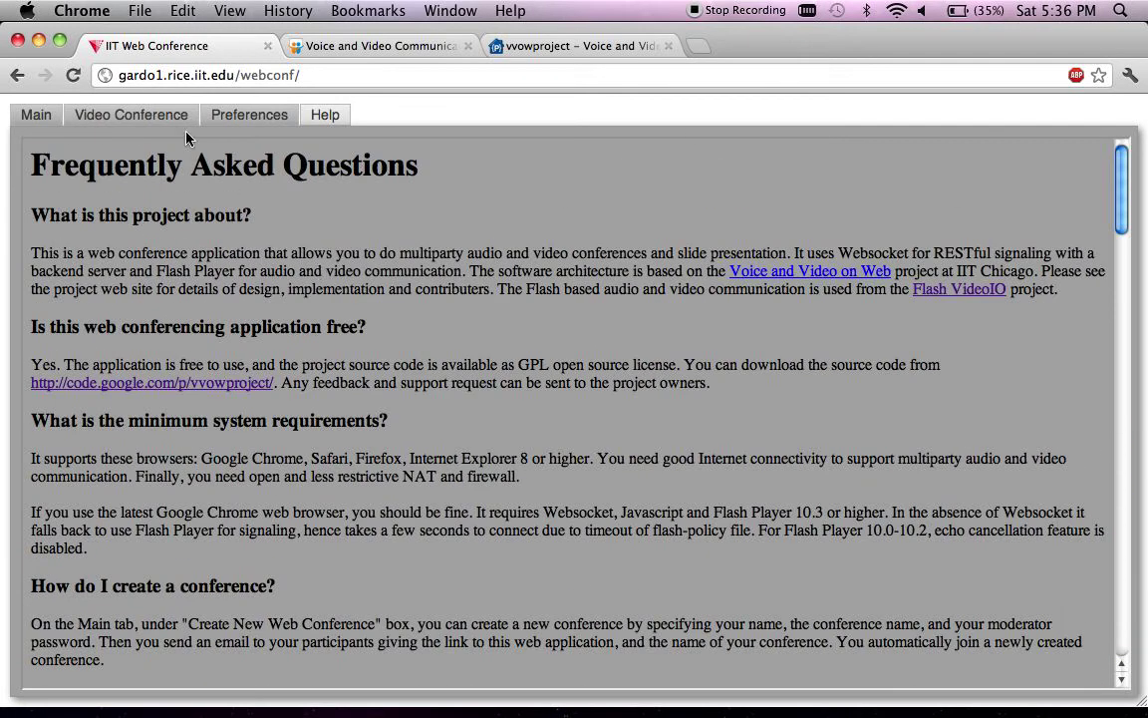
Go back to the Video Conference view with all three live feeds and the chat history.
{"action": "left_click", "coordinate": [162, 118]}
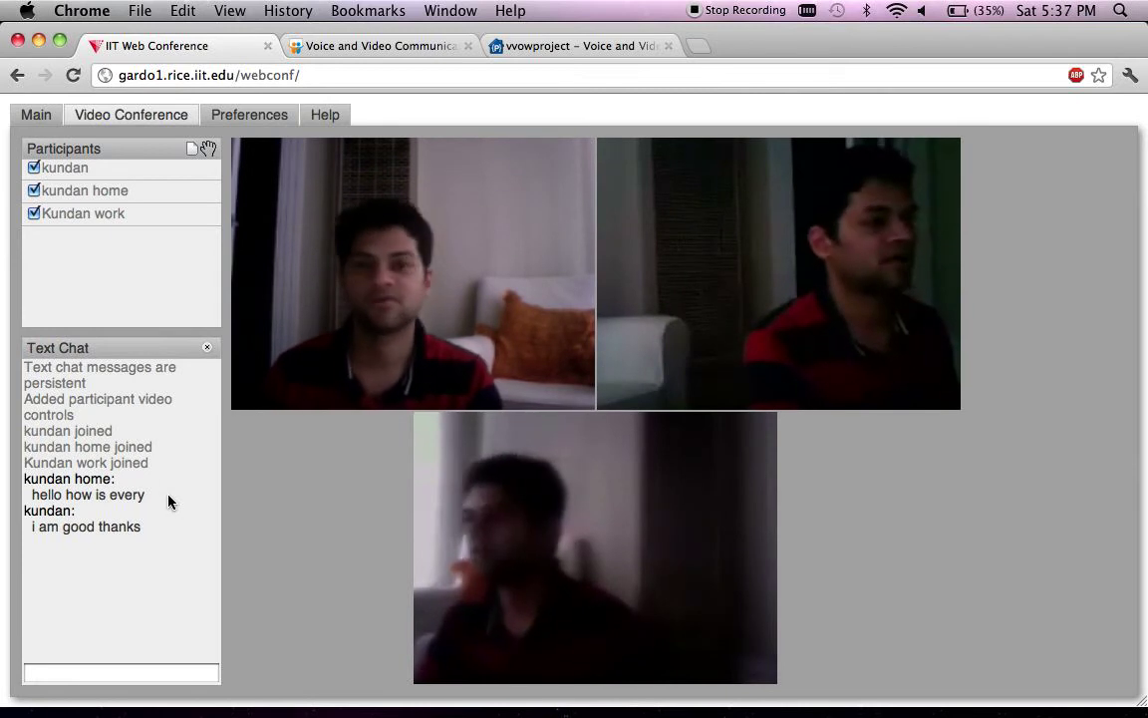
{"action": "mouse_move", "coordinate": [486, 338]}
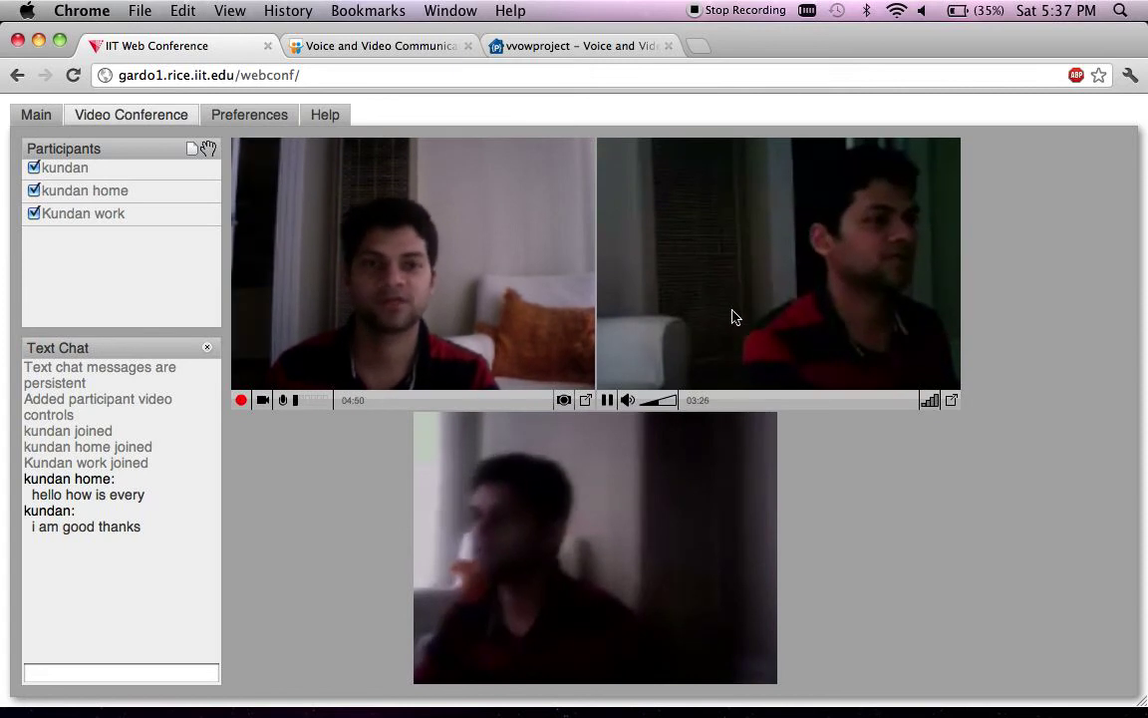
{"action": "left_click", "coordinate": [952, 402]}
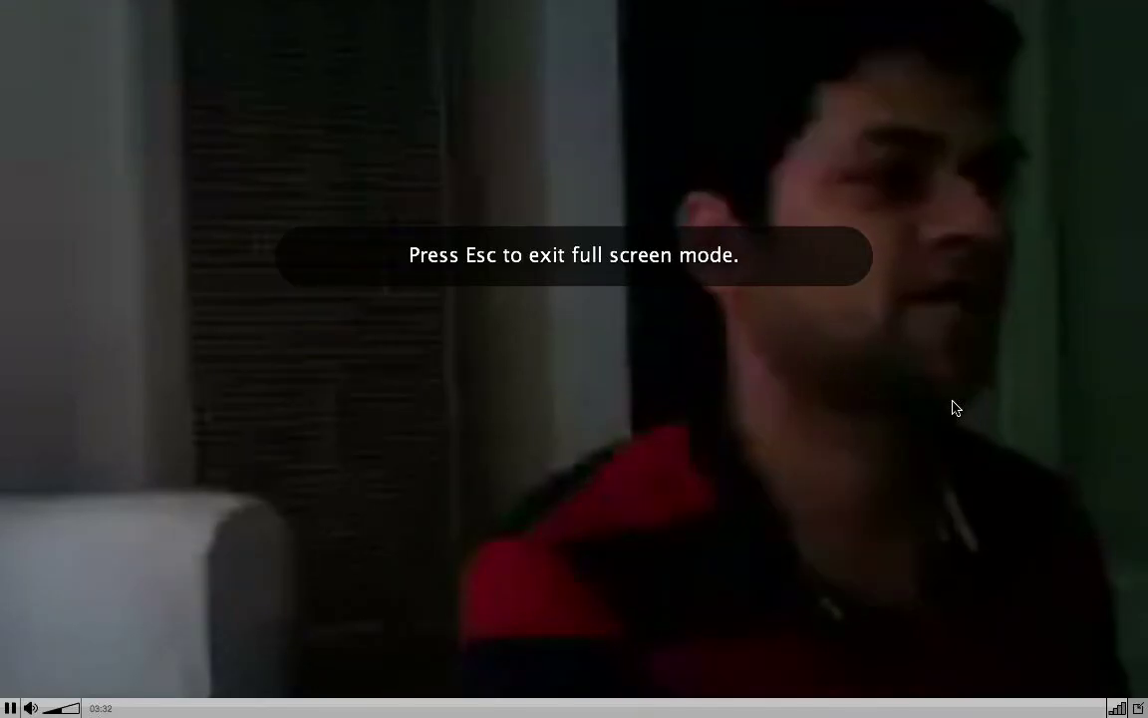
{"action": "key", "text": "Escape"}
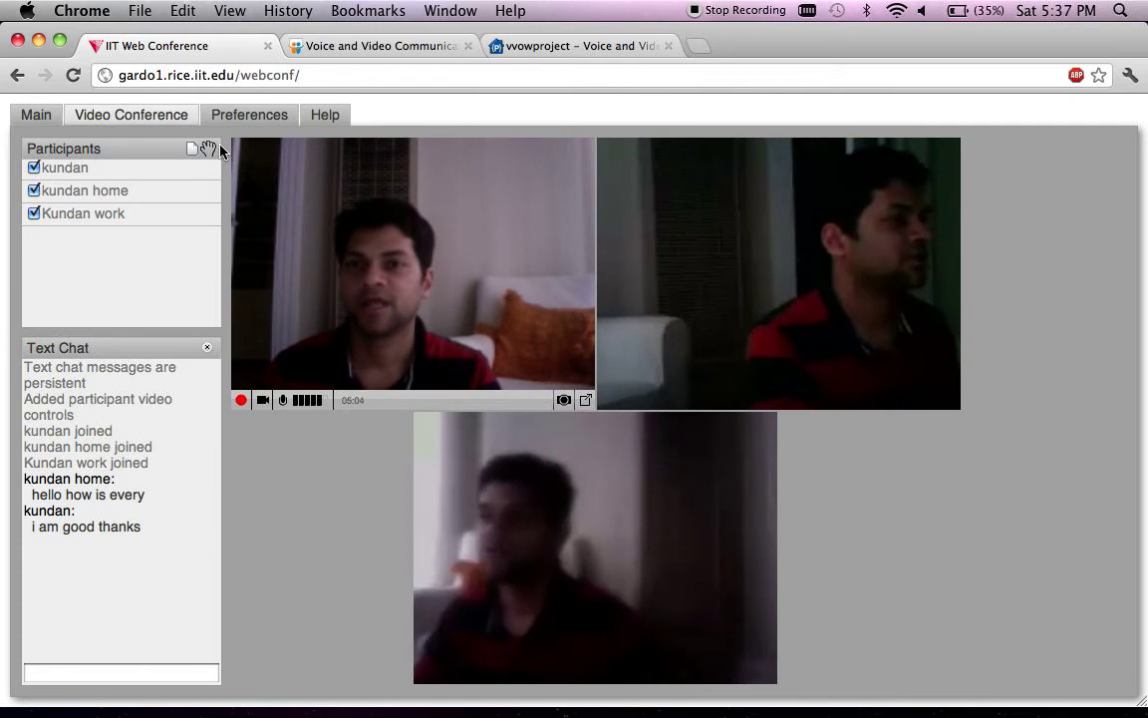
Trim the SlideShare address to the author's profile and load that page.
{"action": "left_click", "coordinate": [341, 47]}
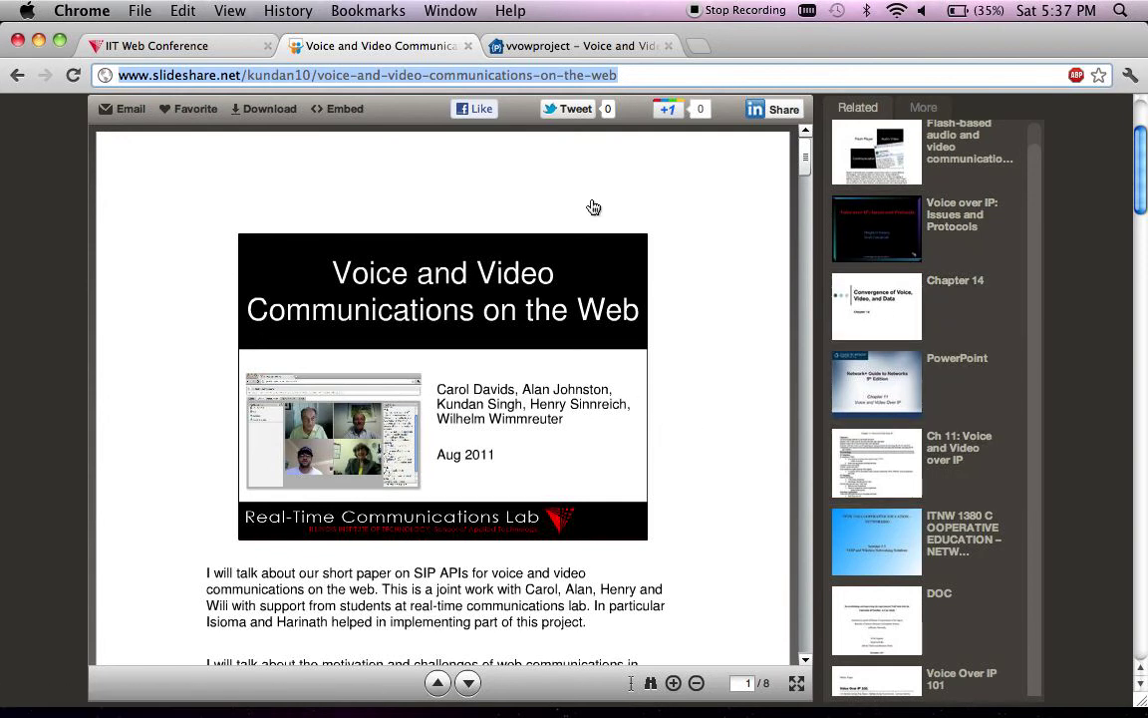
{"action": "scroll", "coordinate": [885, 211], "scroll_direction": "up", "scroll_amount": 1}
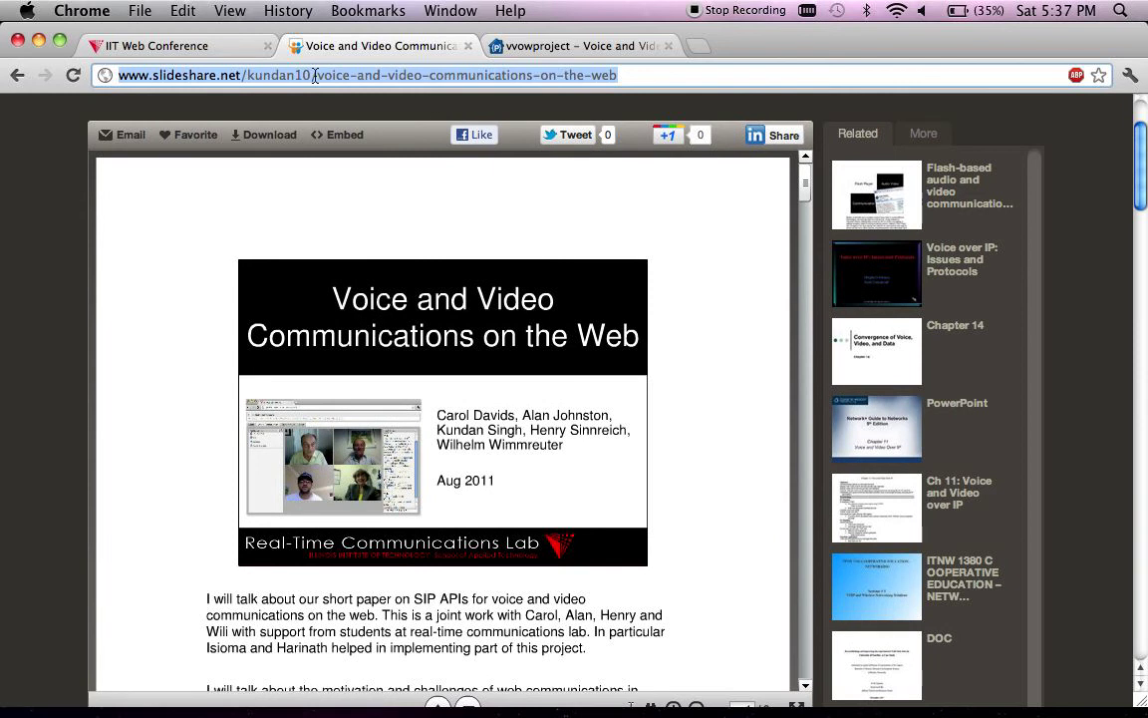
{"action": "left_click_drag", "start_coordinate": [315, 74], "coordinate": [726, 107]}
{"action": "key", "text": "BackSpace"}
{"action": "key", "text": "Return"}
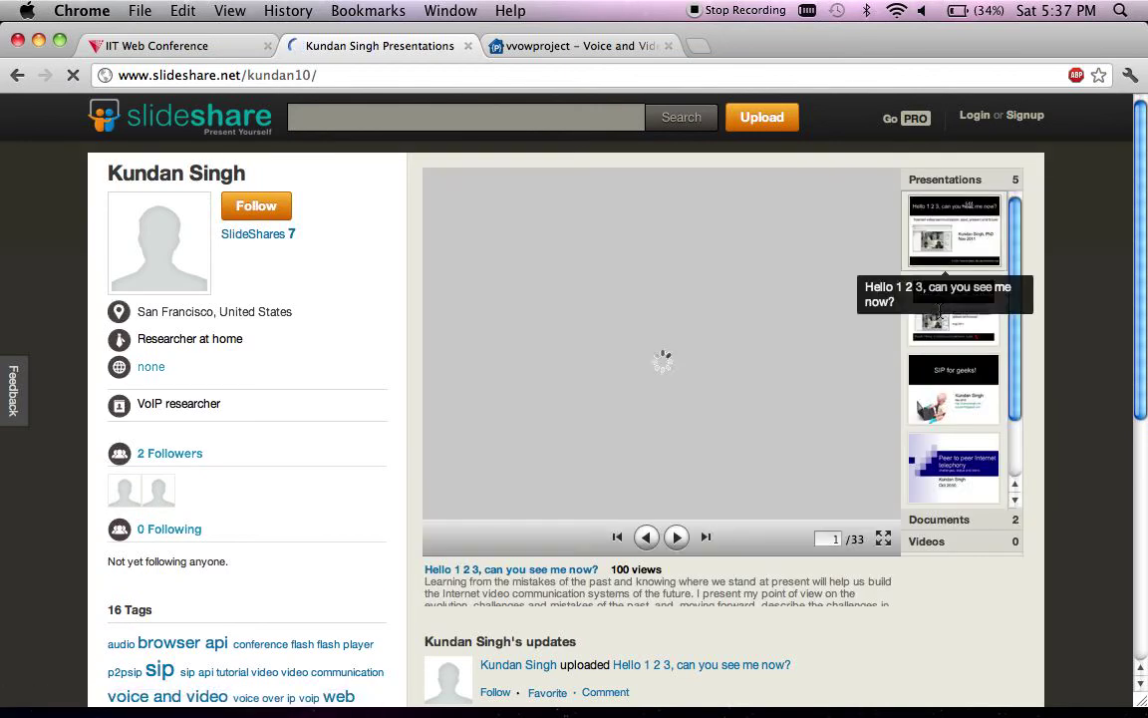
Open 'SIP for geeks' in its own tab, then return to the web conference.
{"action": "left_click", "coordinate": [953, 389]}
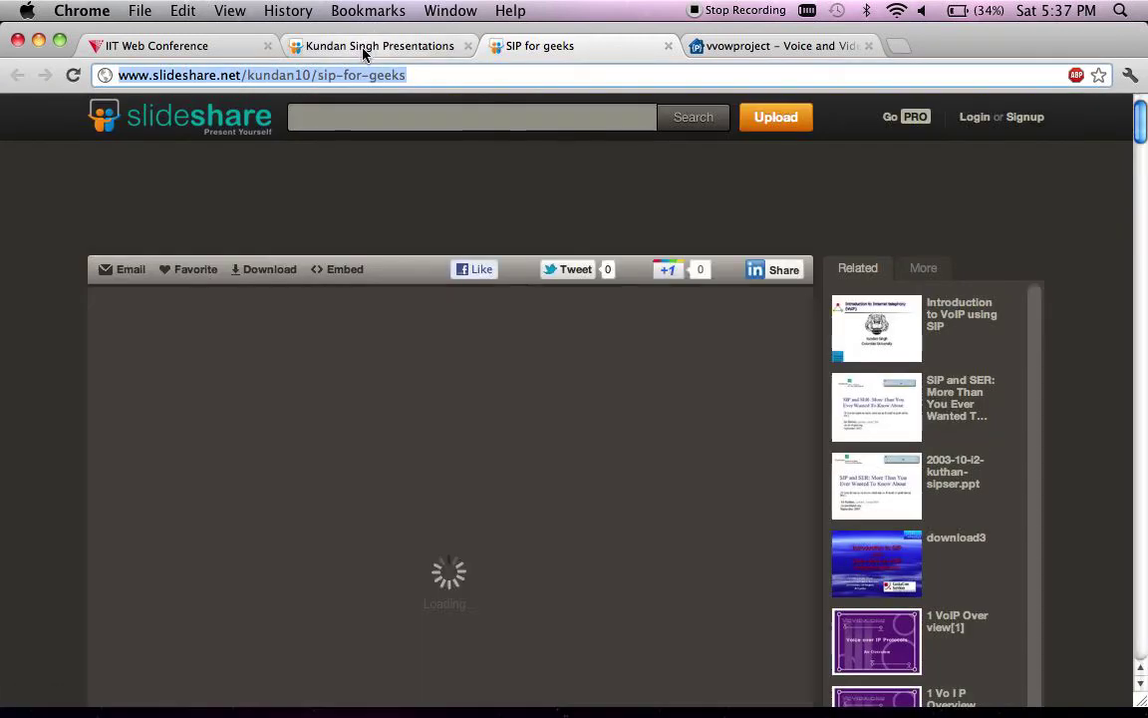
{"action": "left_click", "coordinate": [326, 44]}
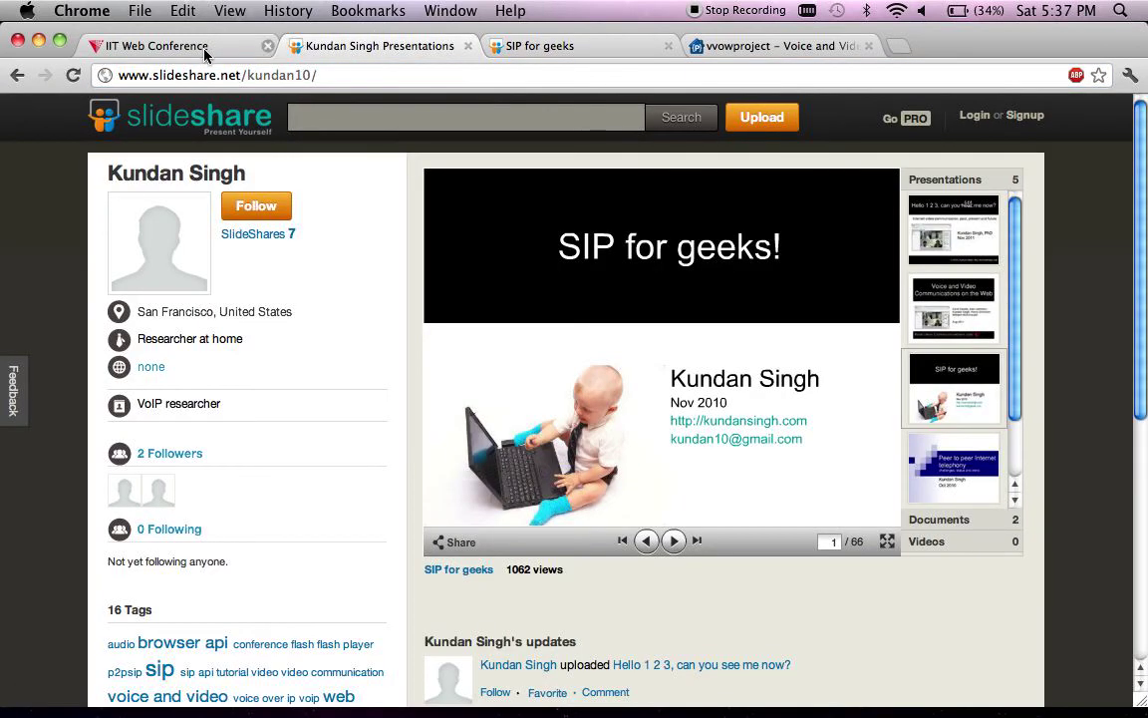
{"action": "left_click", "coordinate": [204, 50]}
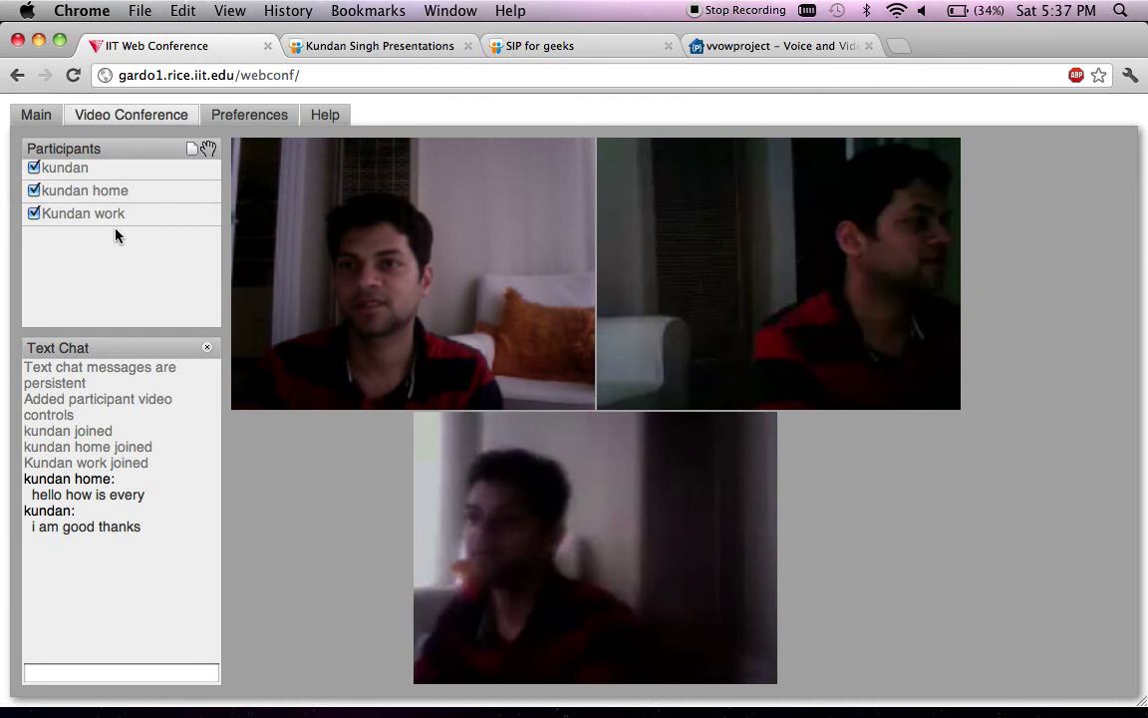
Share the 'SIP for geeks' slides by pasting their SlideShare URL, then view Preferences.
{"action": "left_click", "coordinate": [191, 150]}
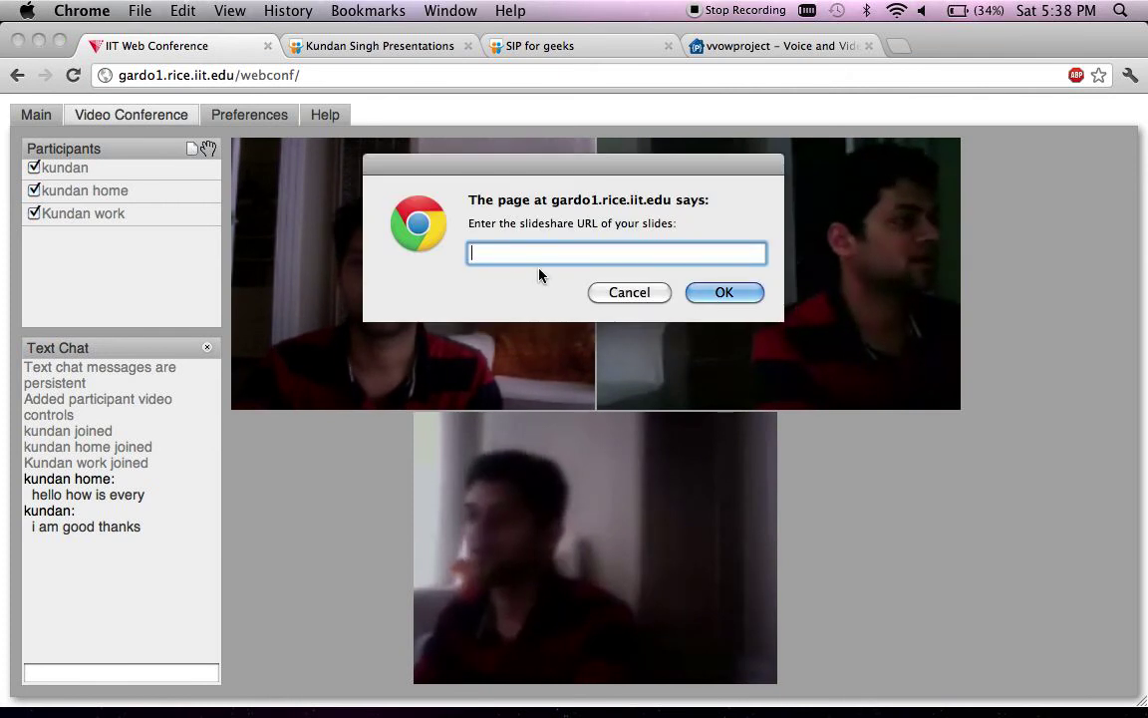
{"action": "type", "text": "http://www.slideshare.net/kundan10/sip-for-geeks"}
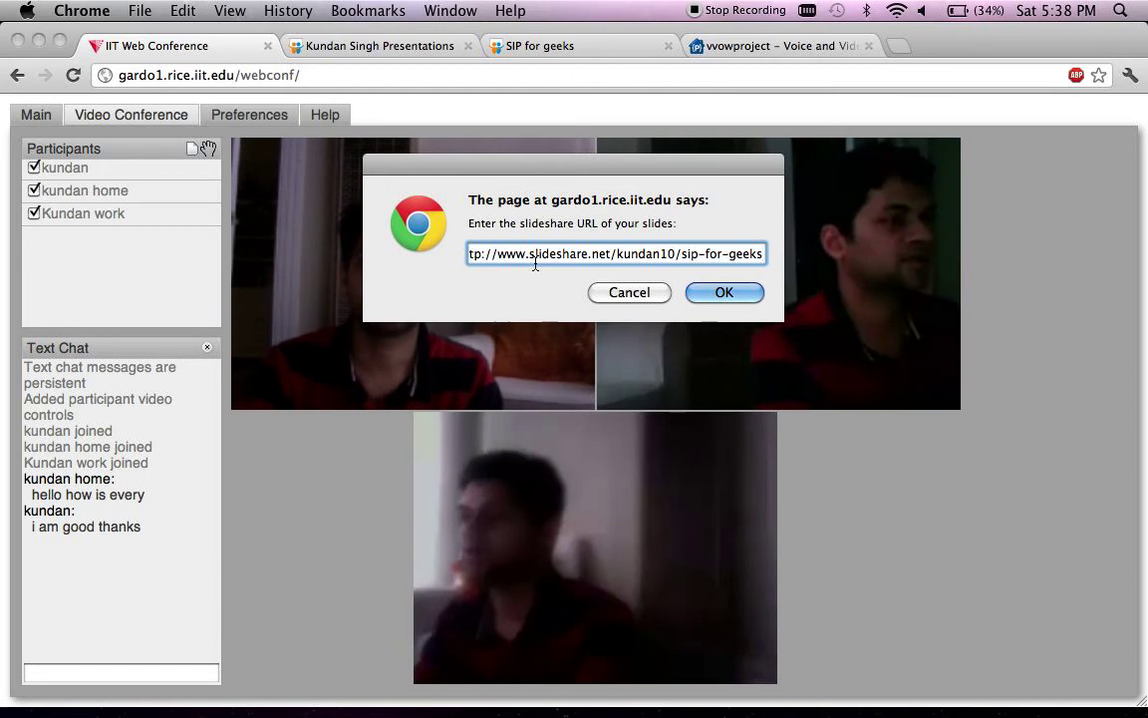
{"action": "left_click", "coordinate": [724, 293]}
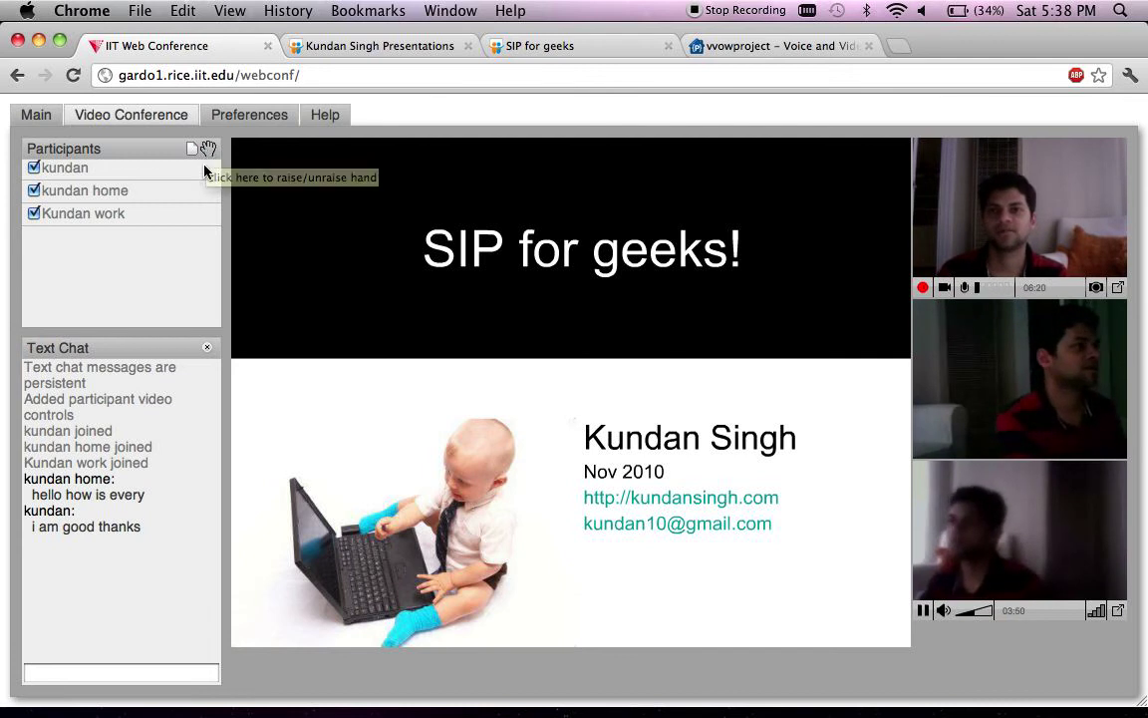
{"action": "left_click", "coordinate": [236, 116]}
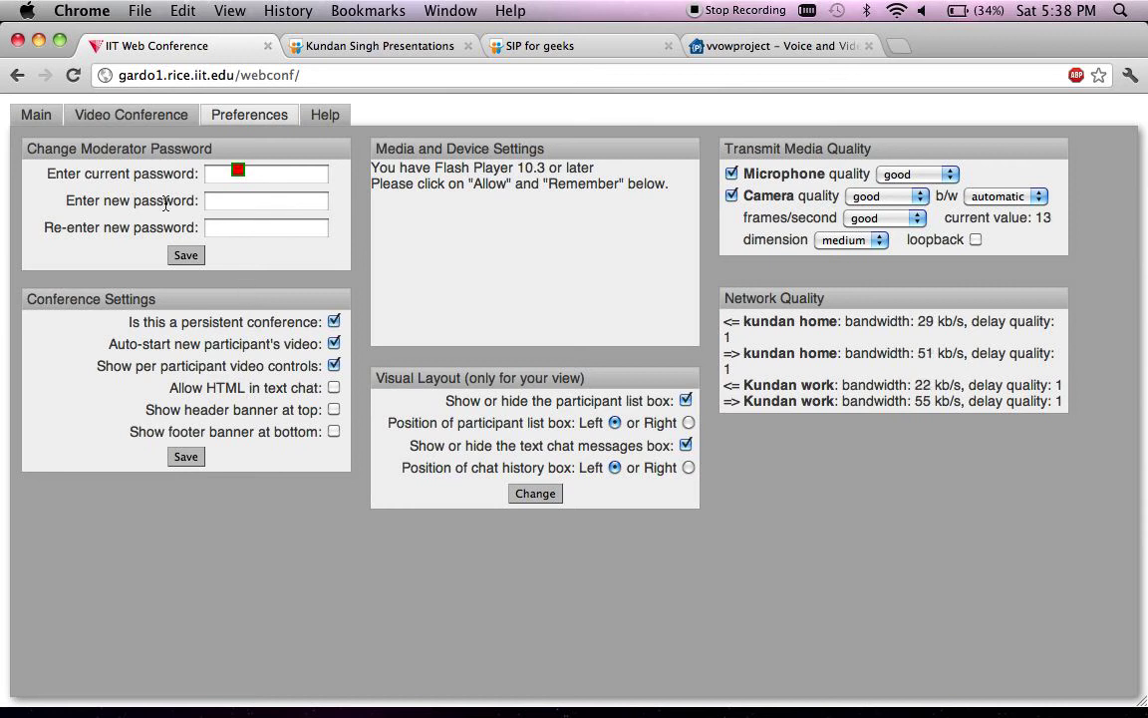
Return to the Video Conference view with the SIP for geeks slides and three live feeds.
{"action": "left_click", "coordinate": [108, 117]}
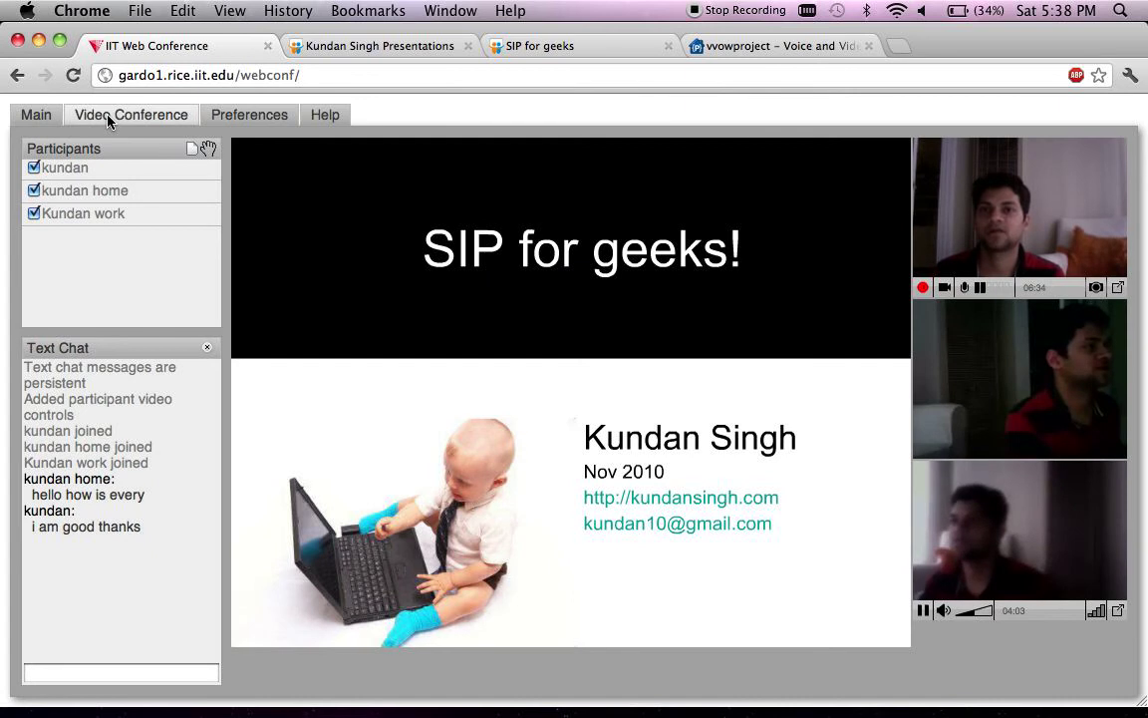
Hide the home and work participants' video, briefly restore home's for its raised hand, then hide it again.
{"action": "left_click", "coordinate": [35, 191]}
{"action": "left_click", "coordinate": [35, 213]}
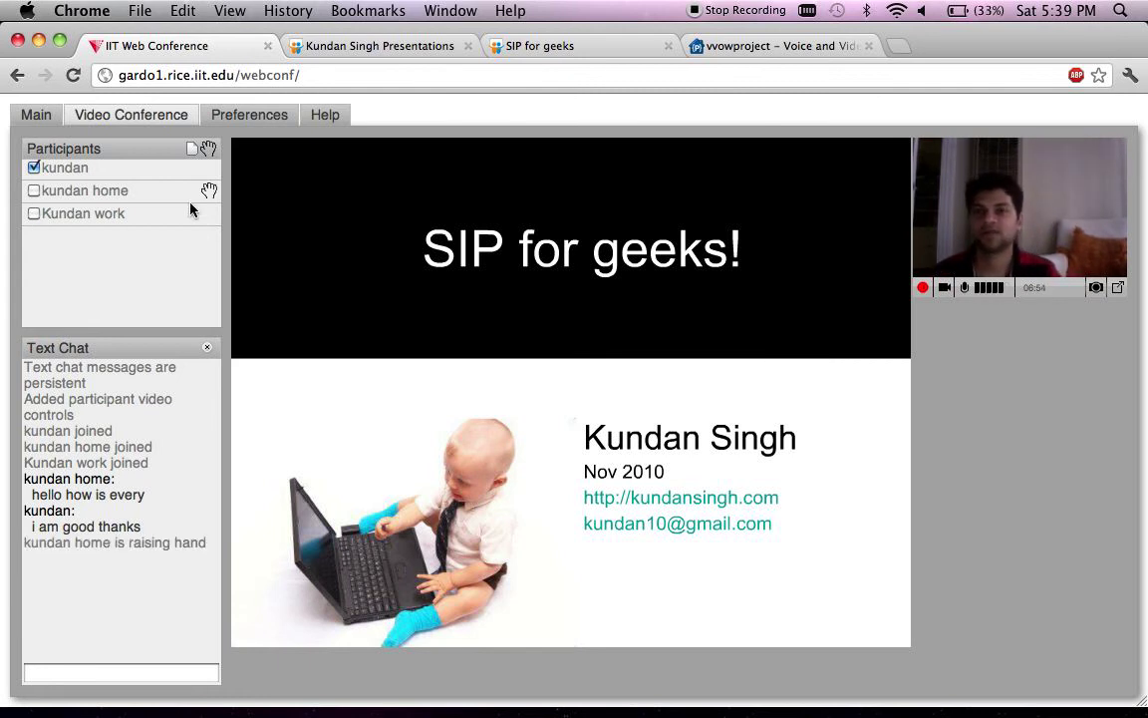
{"action": "left_click", "coordinate": [34, 196]}
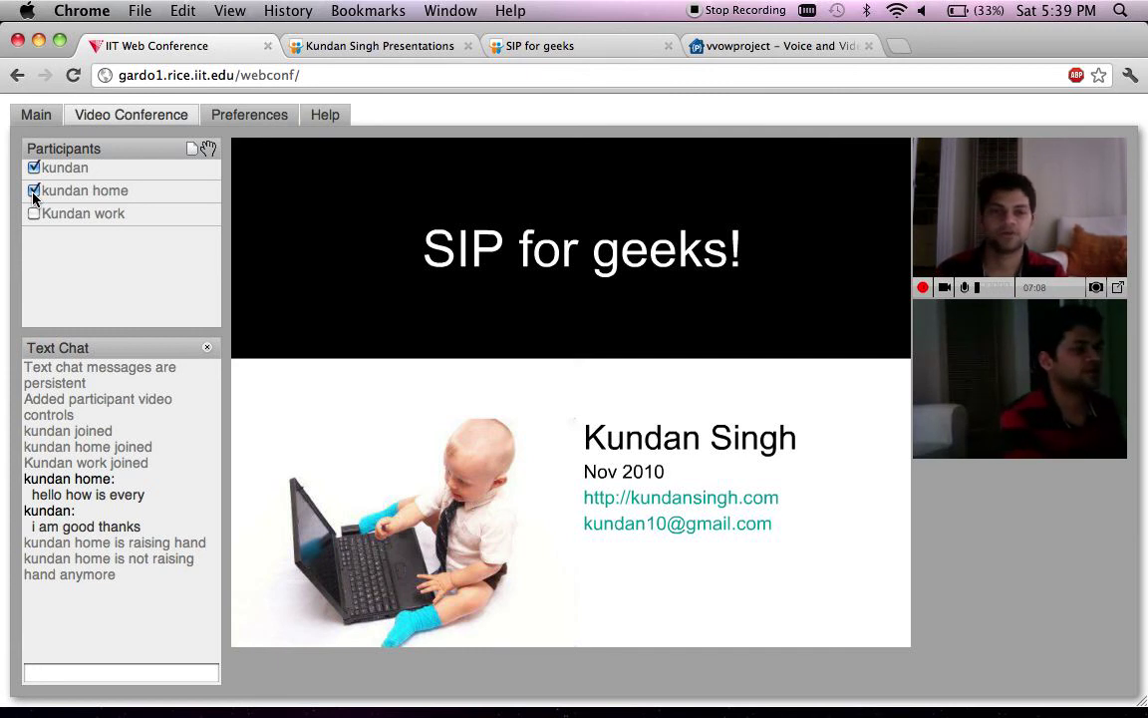
{"action": "left_click", "coordinate": [34, 190]}
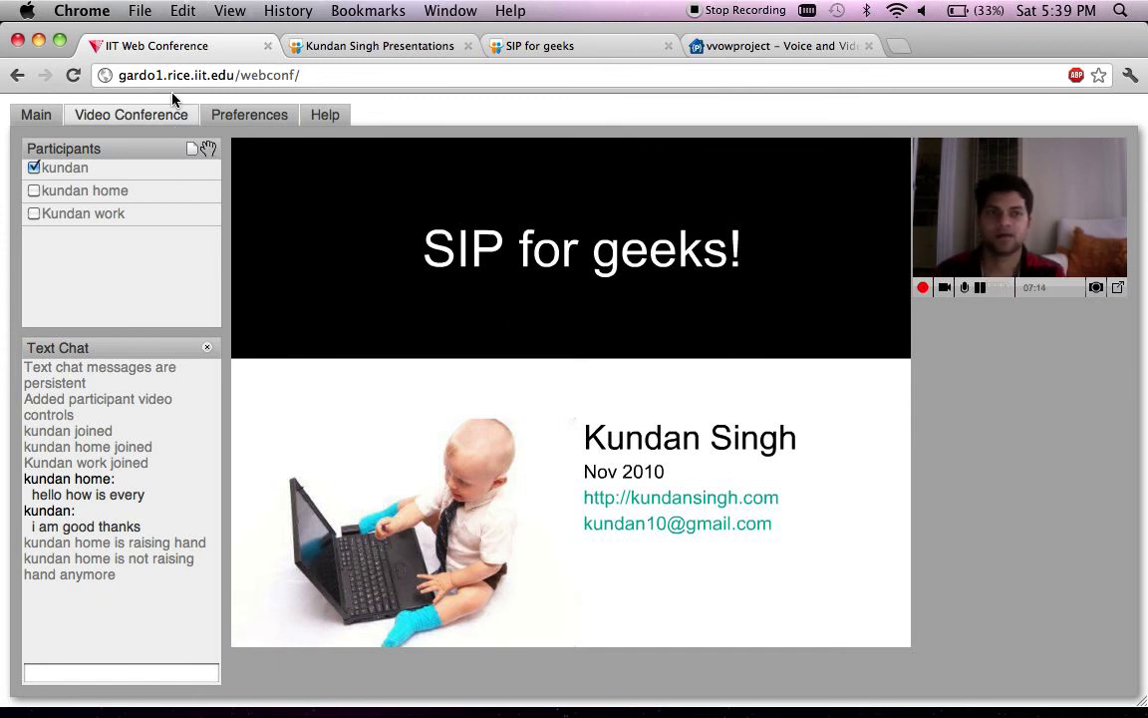
Leave the Demo Conference from the Main page.
{"action": "left_click", "coordinate": [41, 116]}
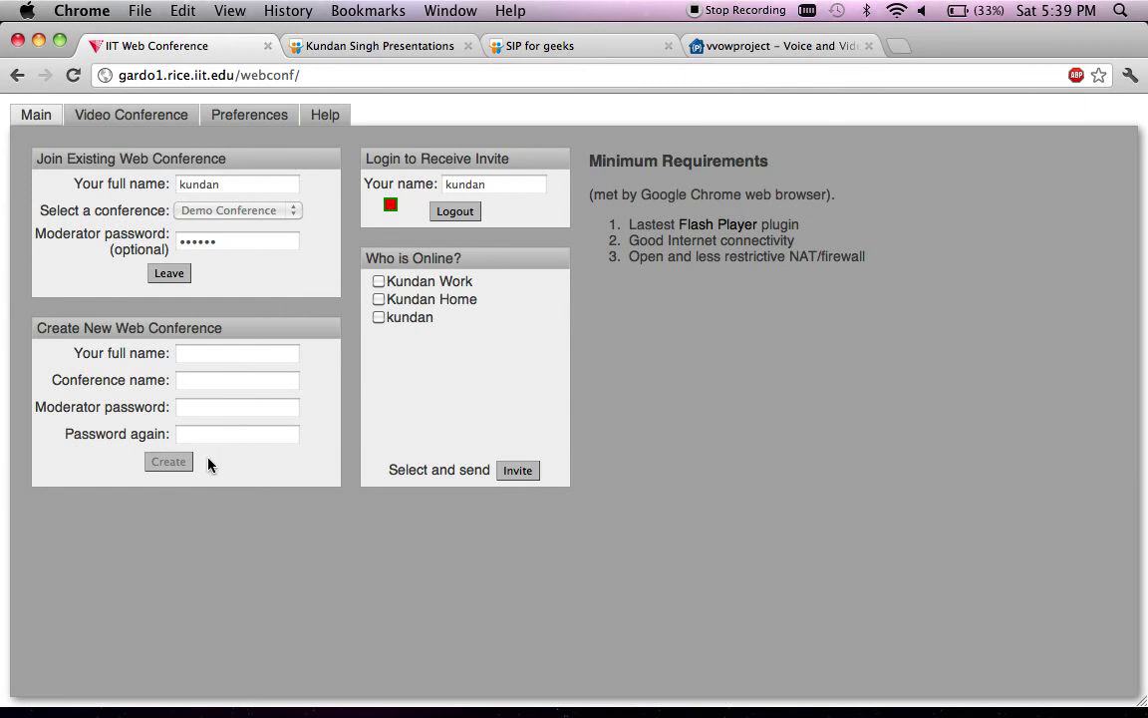
{"action": "left_click", "coordinate": [174, 282]}
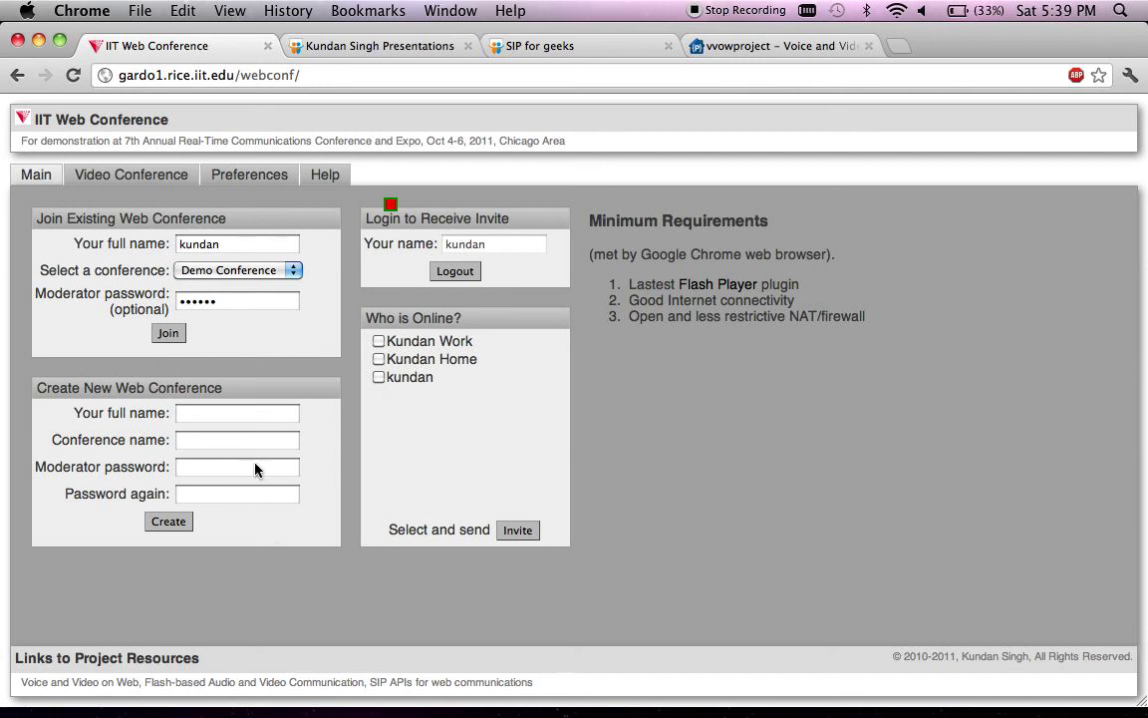
Create 'Intencity Conf' with the organiser's name and a confirmed moderator password.
{"action": "left_click", "coordinate": [236, 418]}
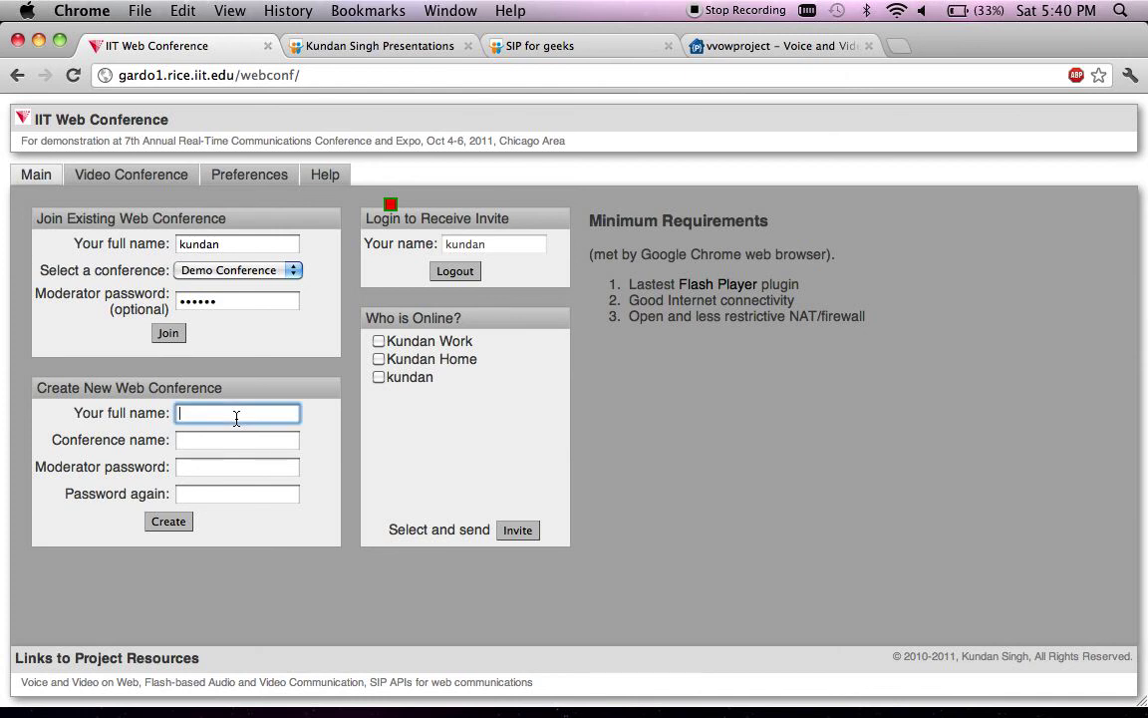
{"action": "type", "text": "kundan"}
{"action": "key", "text": "Tab"}
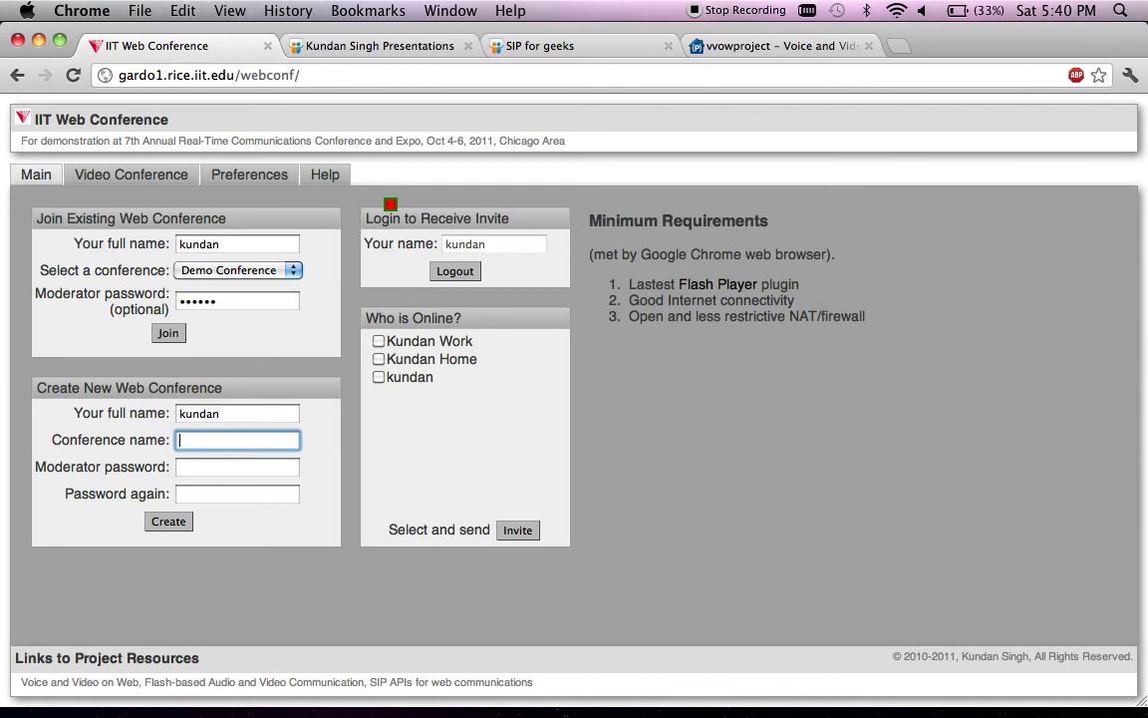
{"action": "type", "text": "Intencity Conf"}
{"action": "key", "text": "Tab"}
{"action": "type", "text": "••••••"}
{"action": "key", "text": "Tab"}
{"action": "type", "text": "•"}
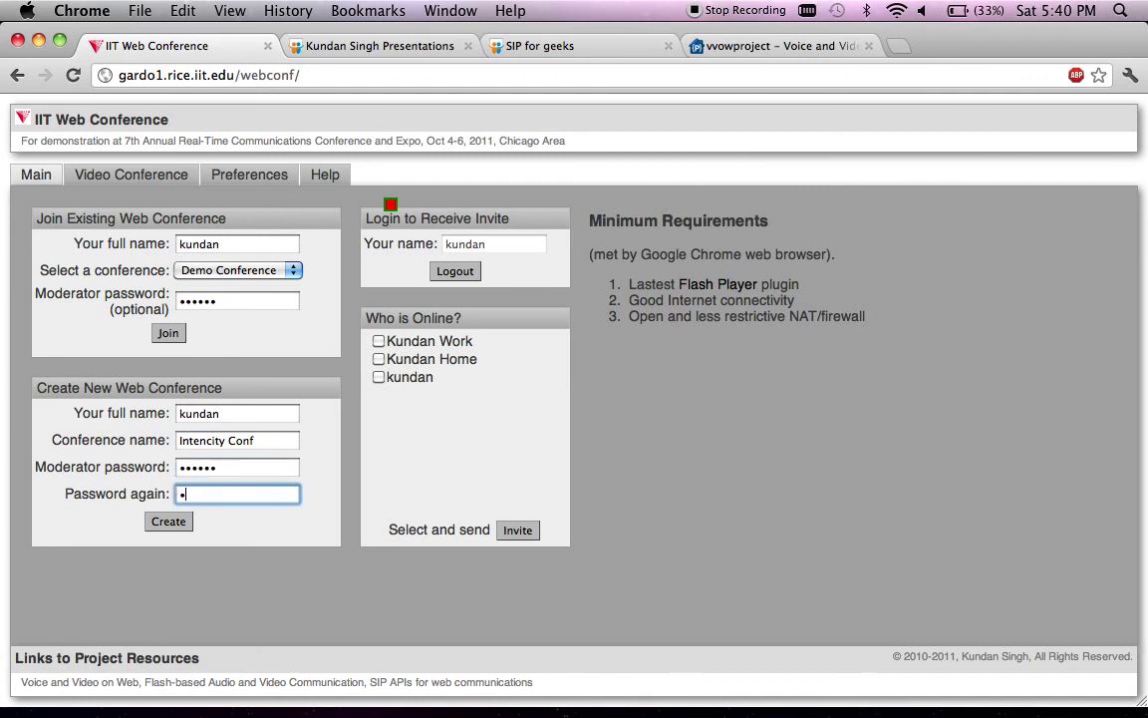
{"action": "type", "text": "•••••"}
{"action": "left_click", "coordinate": [171, 524]}
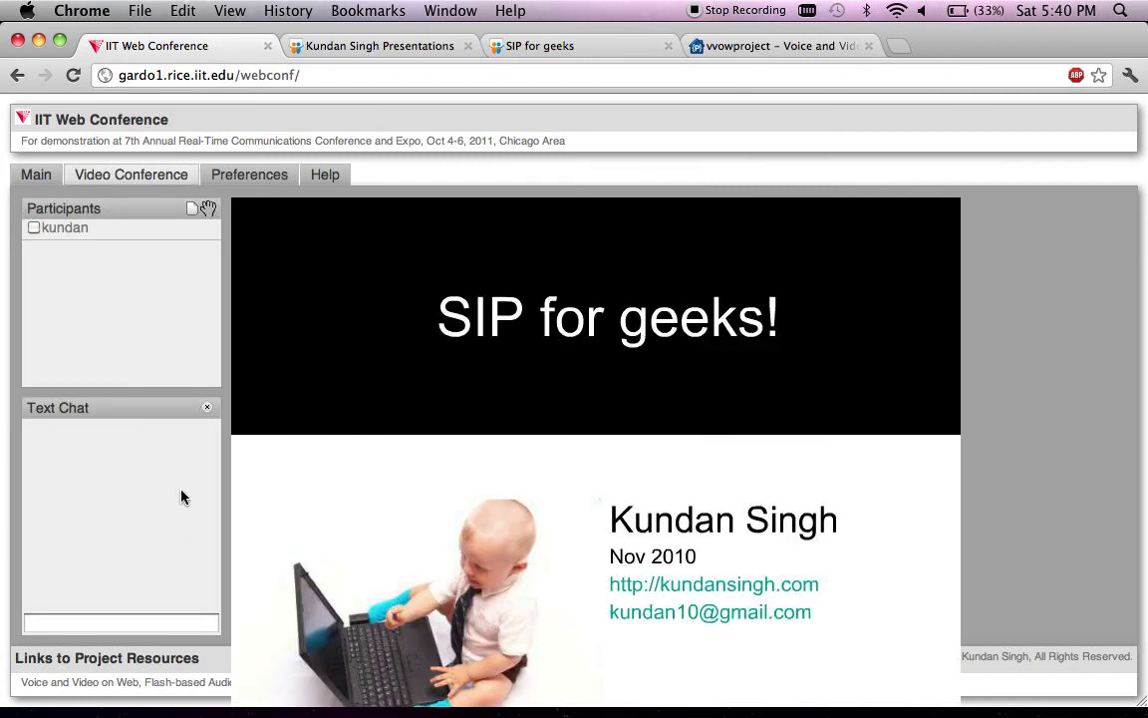
View Intencity Conf's preferences: persistent conference off, header and footer banners on.
{"action": "left_click", "coordinate": [249, 176]}
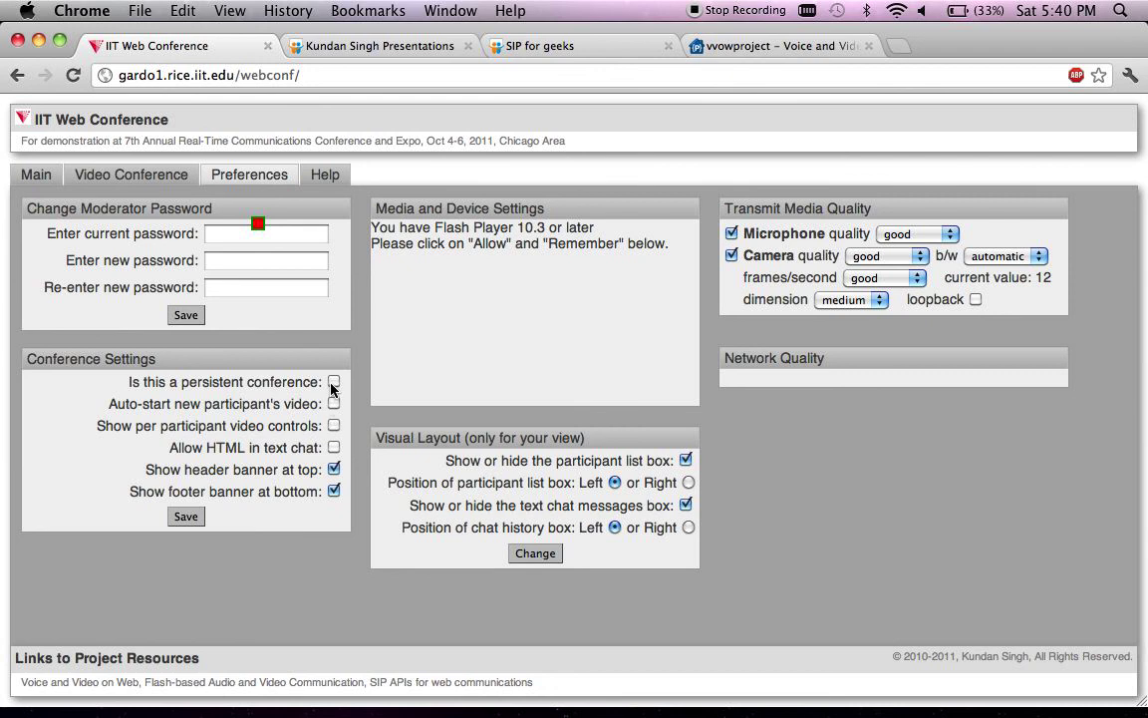
{"action": "mouse_move", "coordinate": [333, 389]}
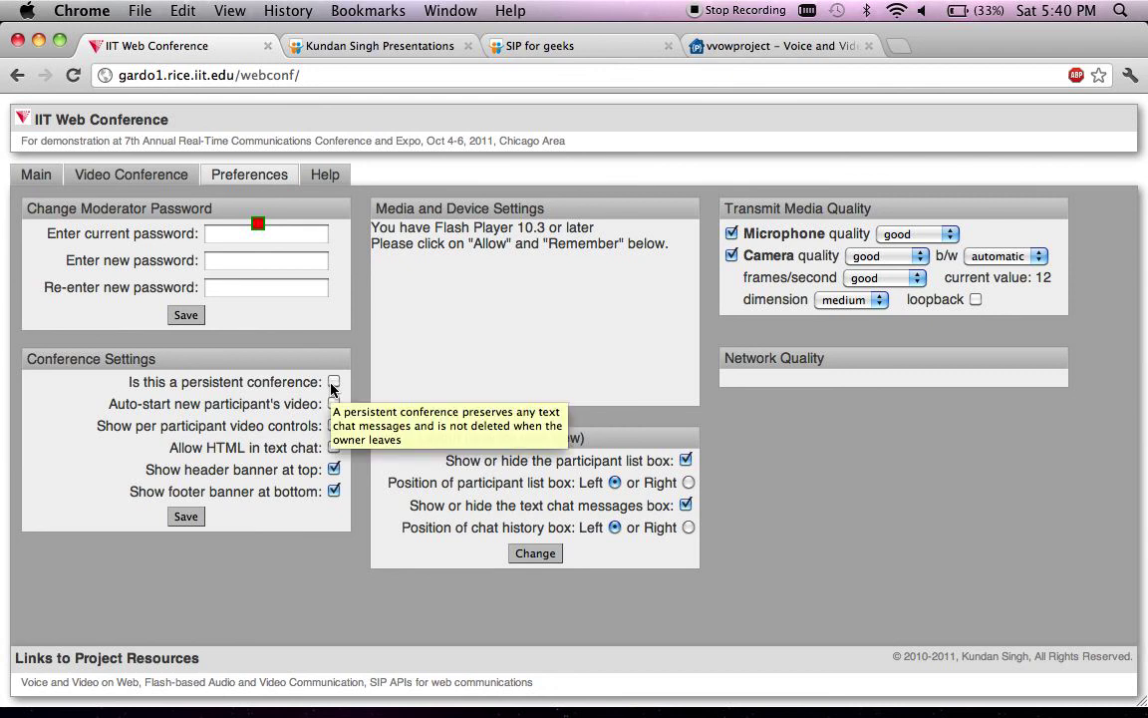
Leave Intencity Conf, check the available conferences list, then switch to the vvowproject page.
{"action": "left_click", "coordinate": [35, 176]}
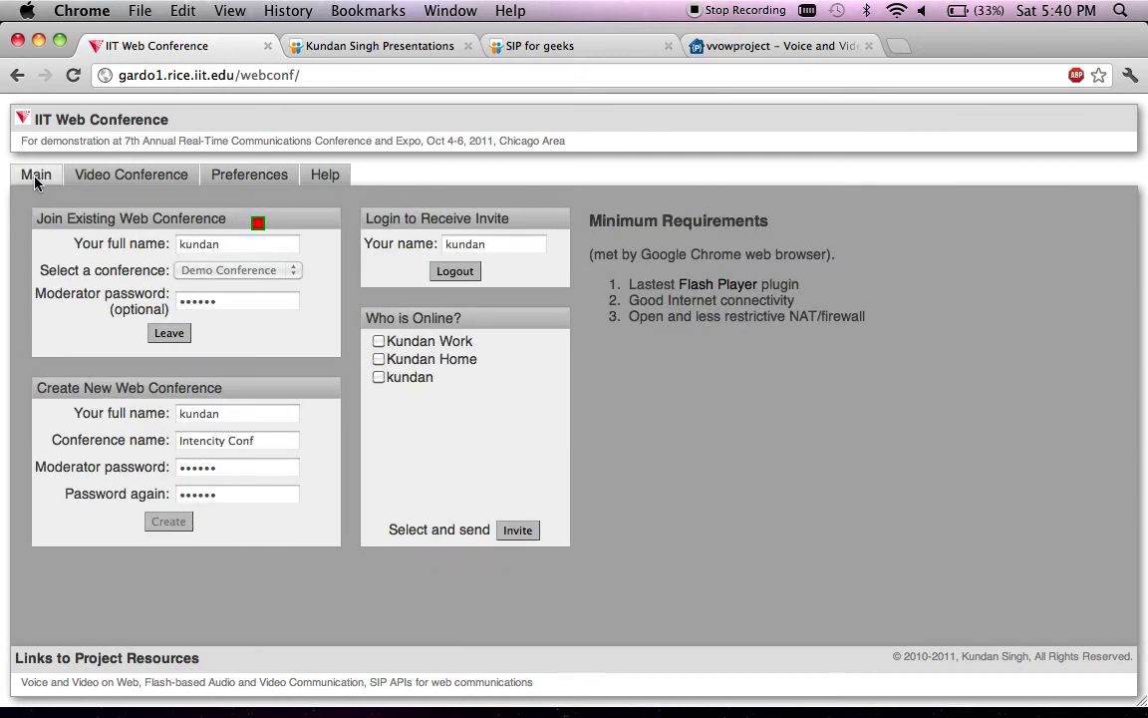
{"action": "left_click", "coordinate": [166, 334]}
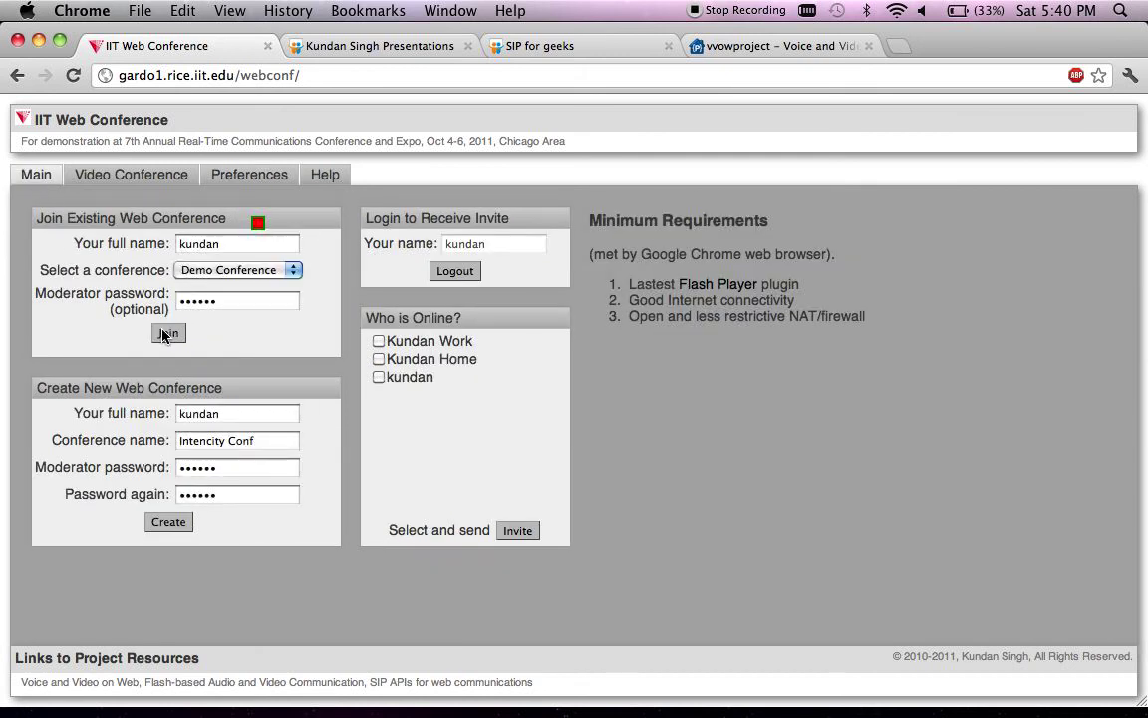
{"action": "left_click", "coordinate": [242, 273]}
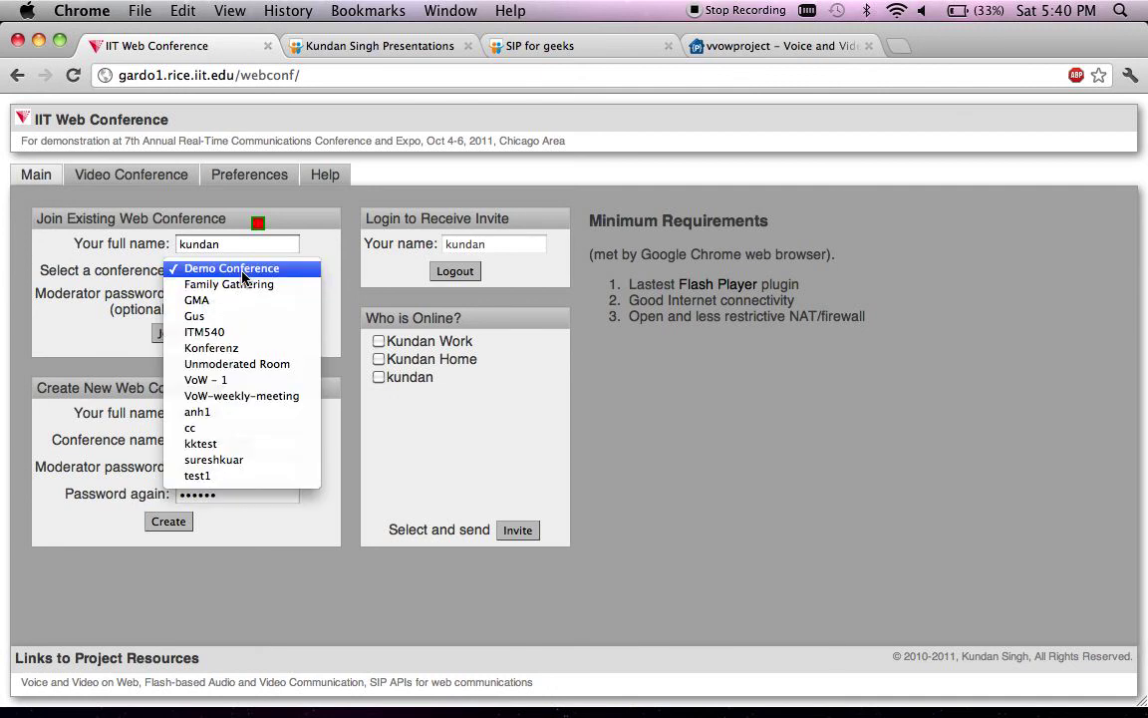
{"action": "left_click", "coordinate": [90, 334]}
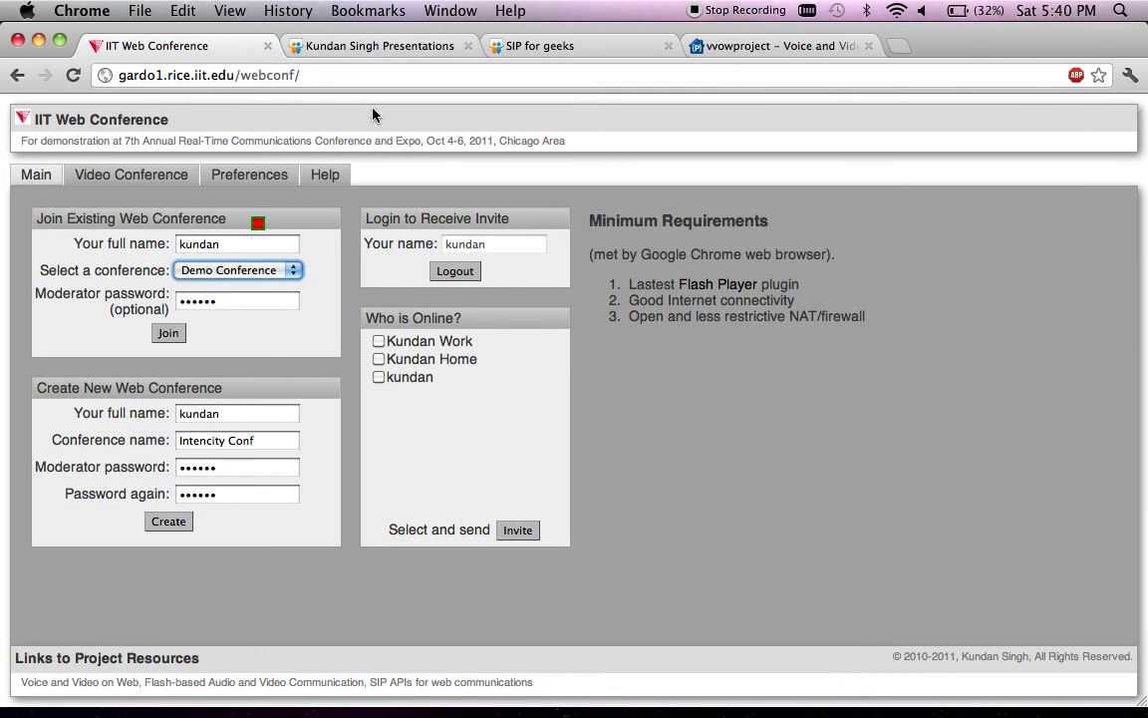
{"action": "left_click", "coordinate": [722, 52]}
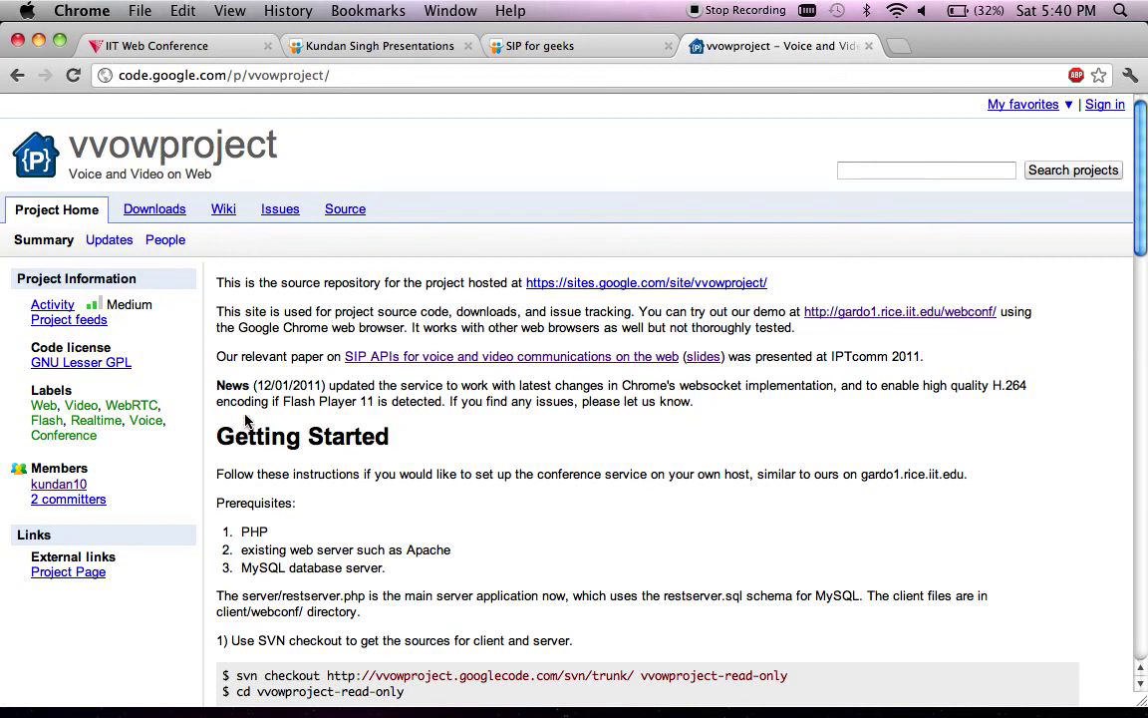
{"action": "scroll", "coordinate": [246, 421], "scroll_direction": "down", "scroll_amount": 15}
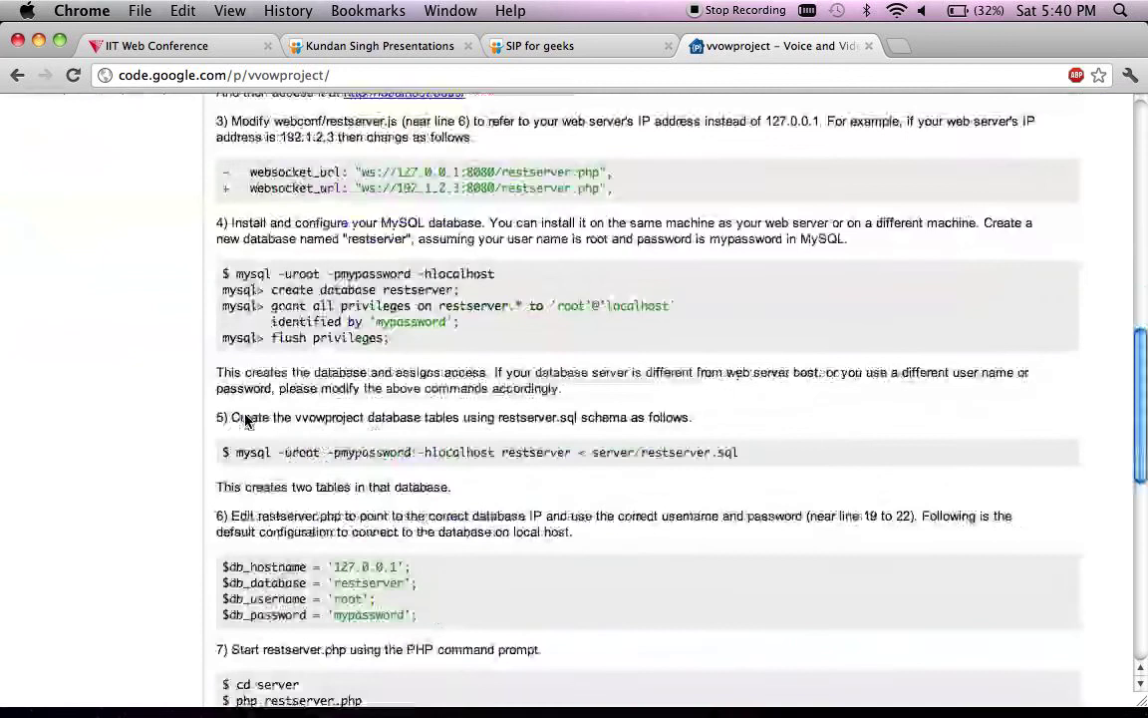
{"action": "scroll", "coordinate": [246, 421], "scroll_direction": "down", "scroll_amount": 5}
{"action": "scroll", "coordinate": [200, 319], "scroll_direction": "up", "scroll_amount": 20}
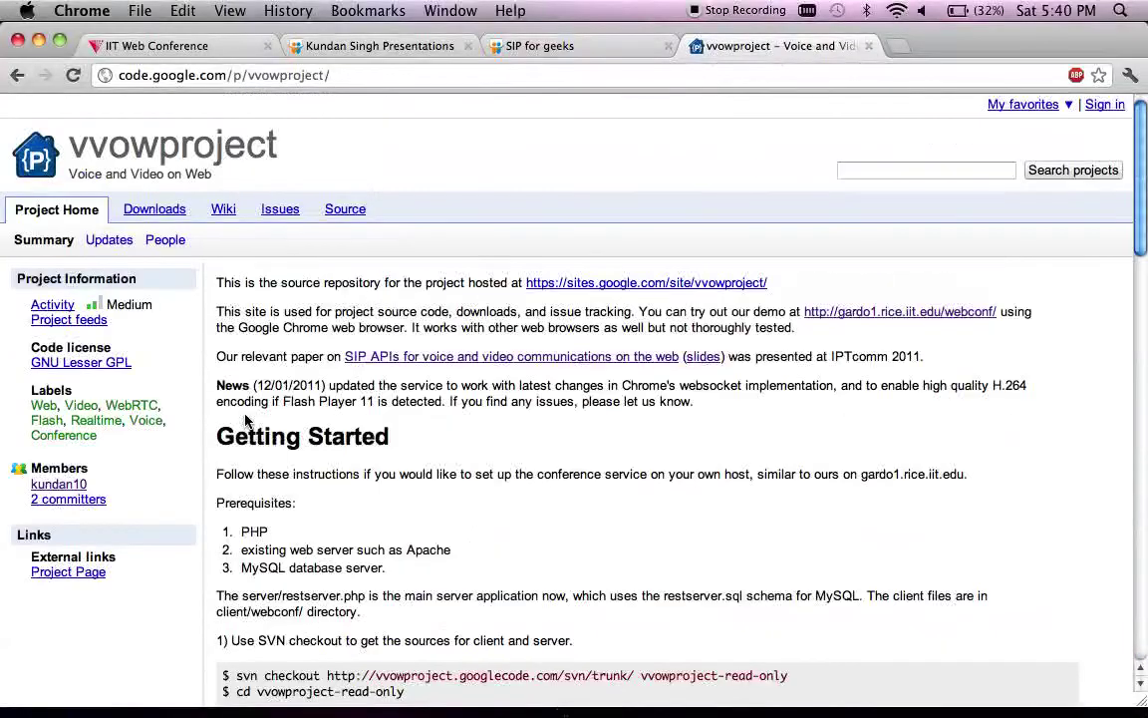